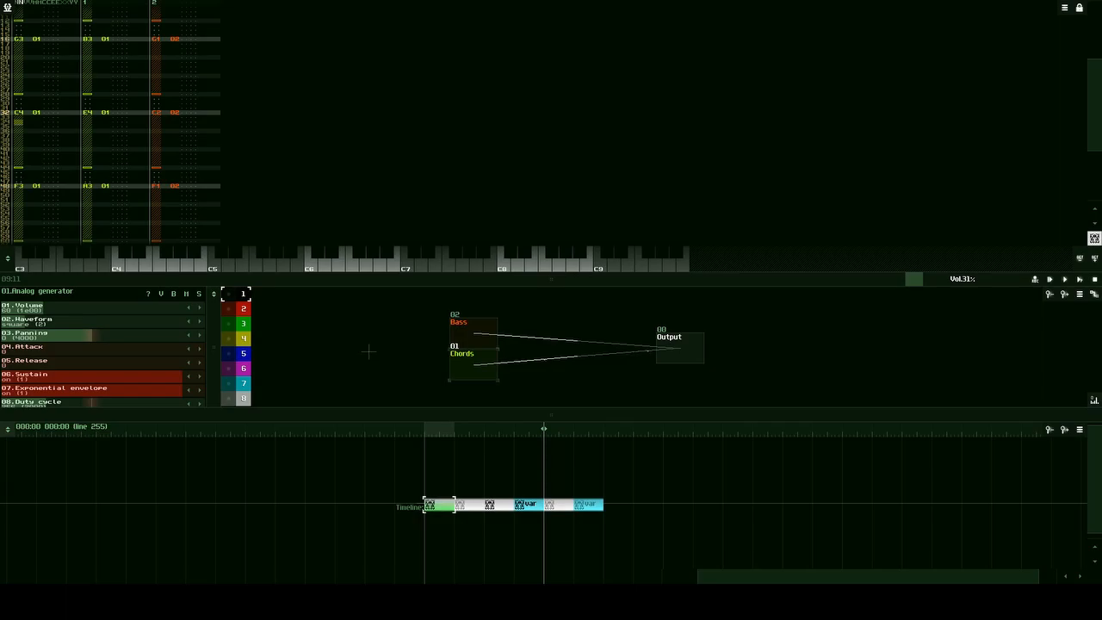
# Enlarge the module view by shrinking the pattern editor and timeline, and widen the module controller list.
pyautogui.moveTo(512, 277); pyautogui.dragTo(534, 192)
pyautogui.moveTo(593, 422); pyautogui.dragTo(596, 461)
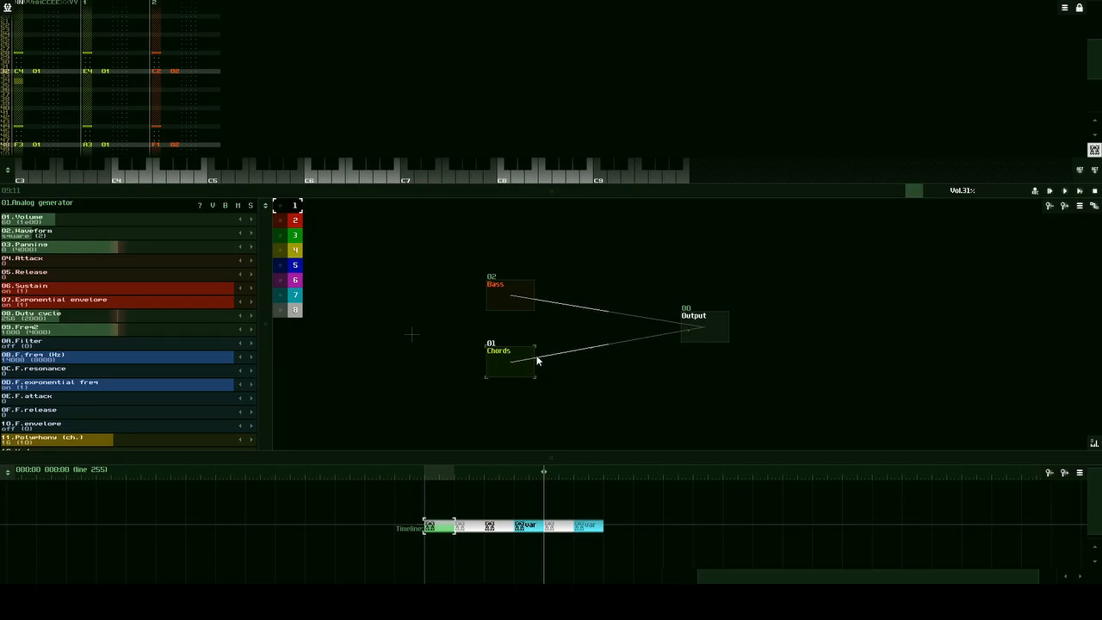
pyautogui.moveTo(325, 192); pyautogui.dragTo(431, 187)
pyautogui.click(395, 257)
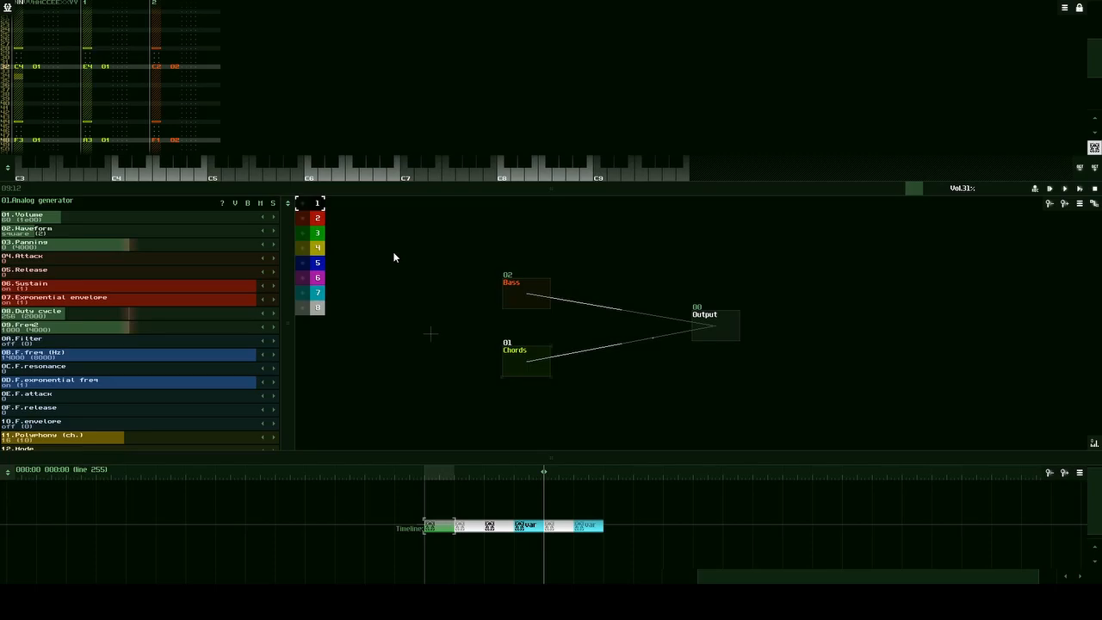
# Add an Echo effect module in the empty space above the Bass and Output modules.
pyautogui.doubleClick(605, 264)
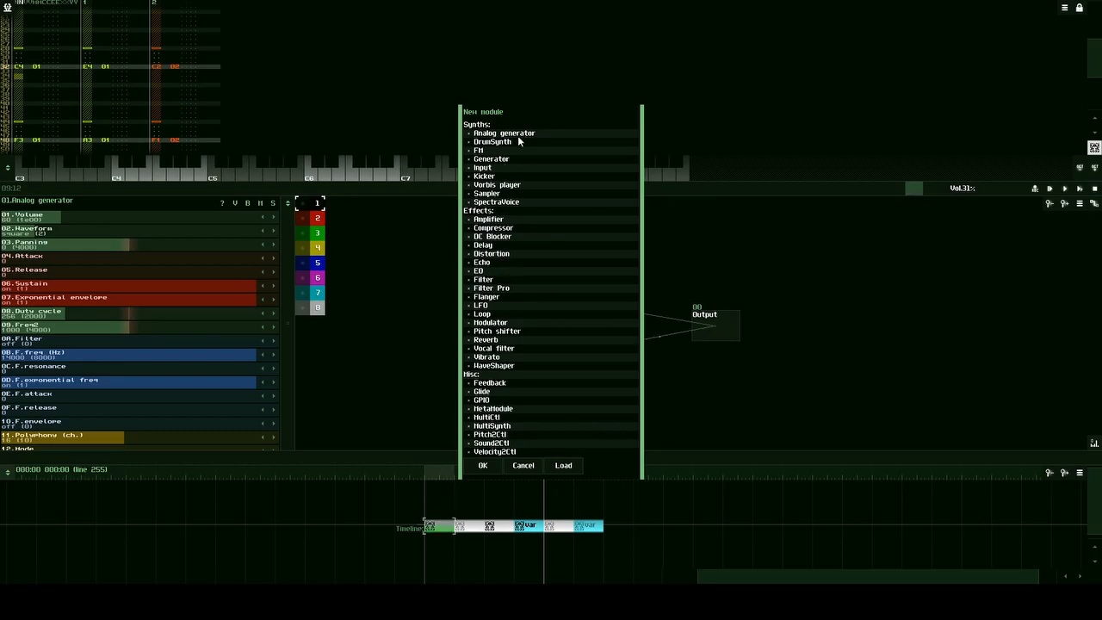
pyautogui.click(476, 212)
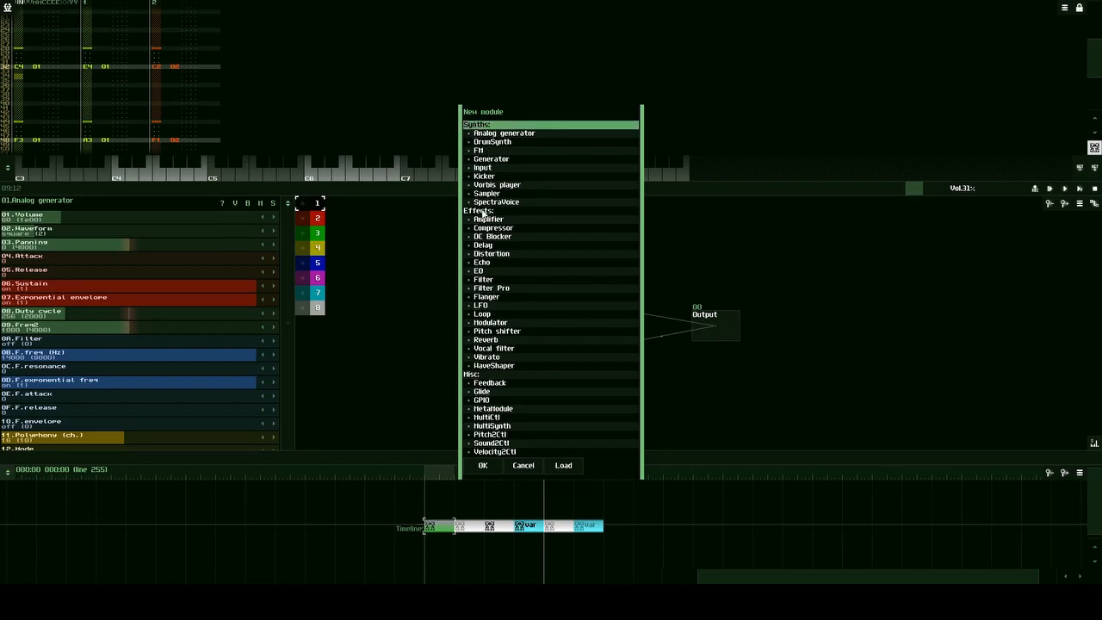
pyautogui.click(476, 380)
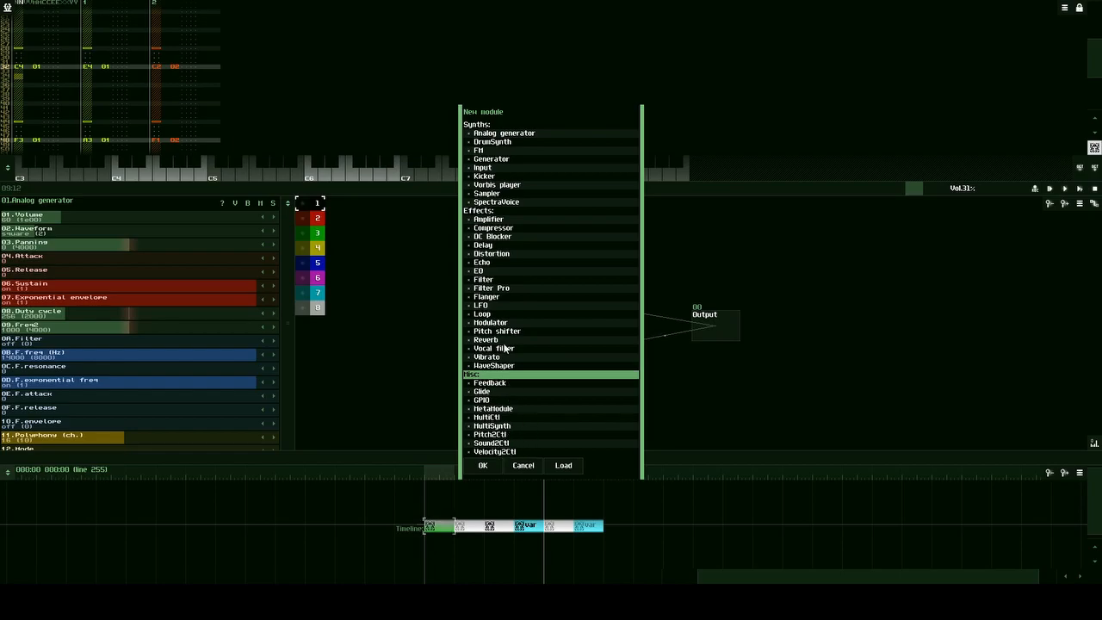
pyautogui.click(470, 213)
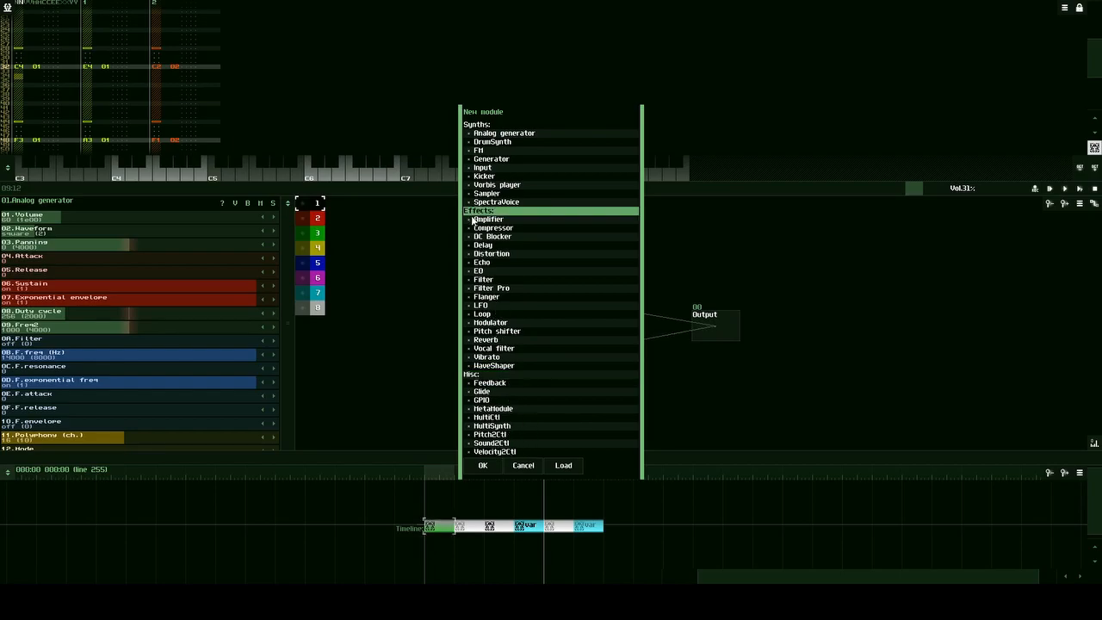
pyautogui.click(481, 263)
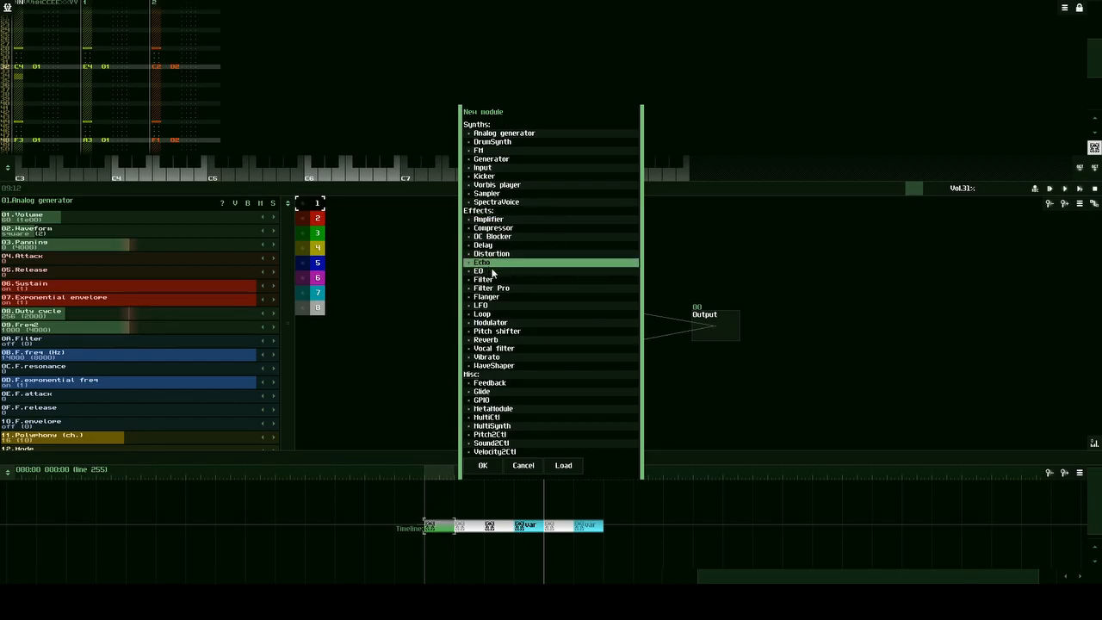
pyautogui.click(484, 465)
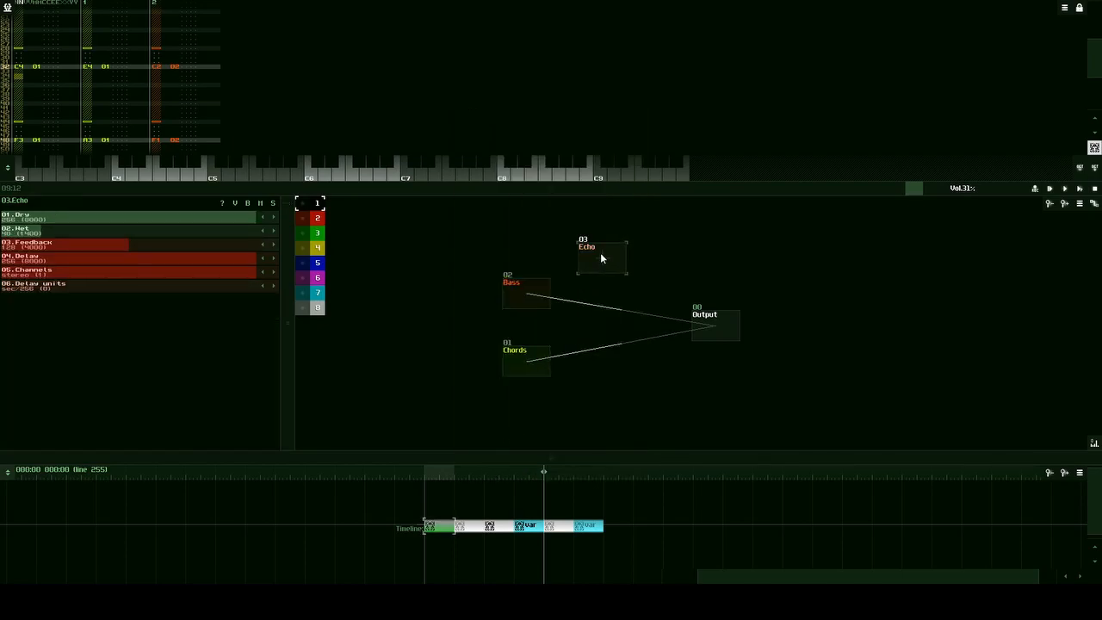
# Place the Echo module beside Chords, routing Chords through Echo to Output and removing the direct Chords-to-Output link.
pyautogui.moveTo(600, 258); pyautogui.dragTo(615, 370)
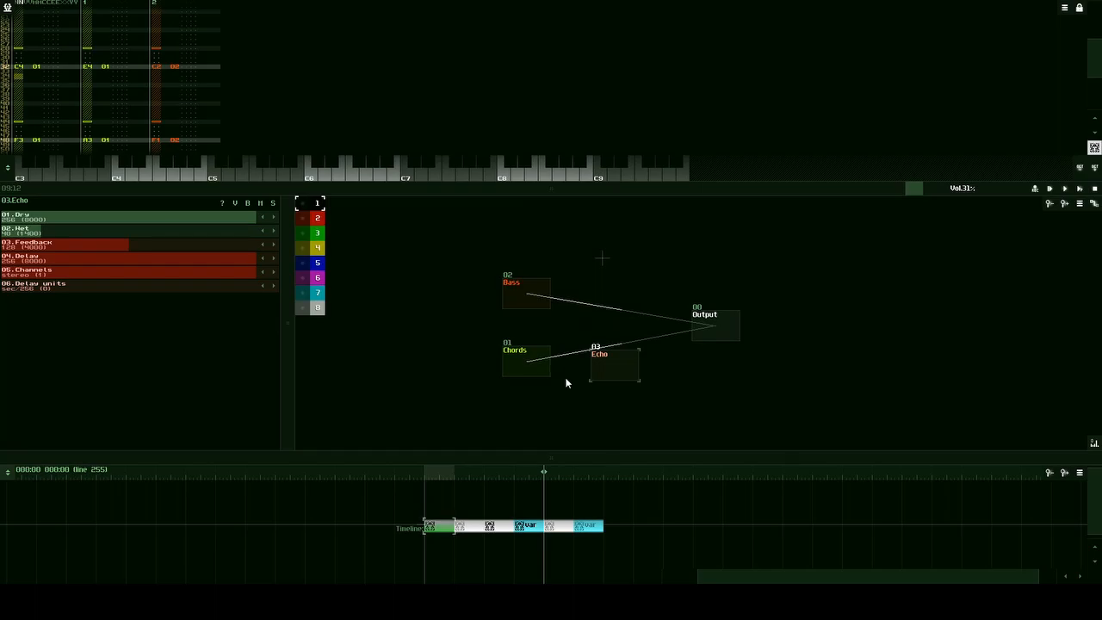
pyautogui.moveTo(613, 372); pyautogui.dragTo(613, 392)
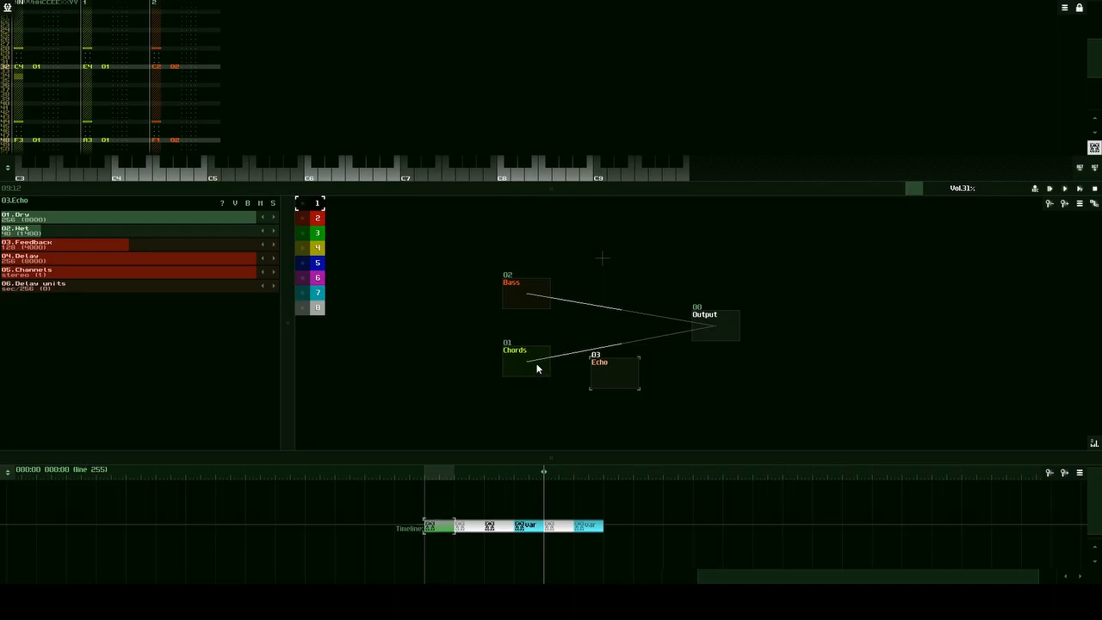
pyautogui.moveTo(534, 369); pyautogui.dragTo(521, 373)
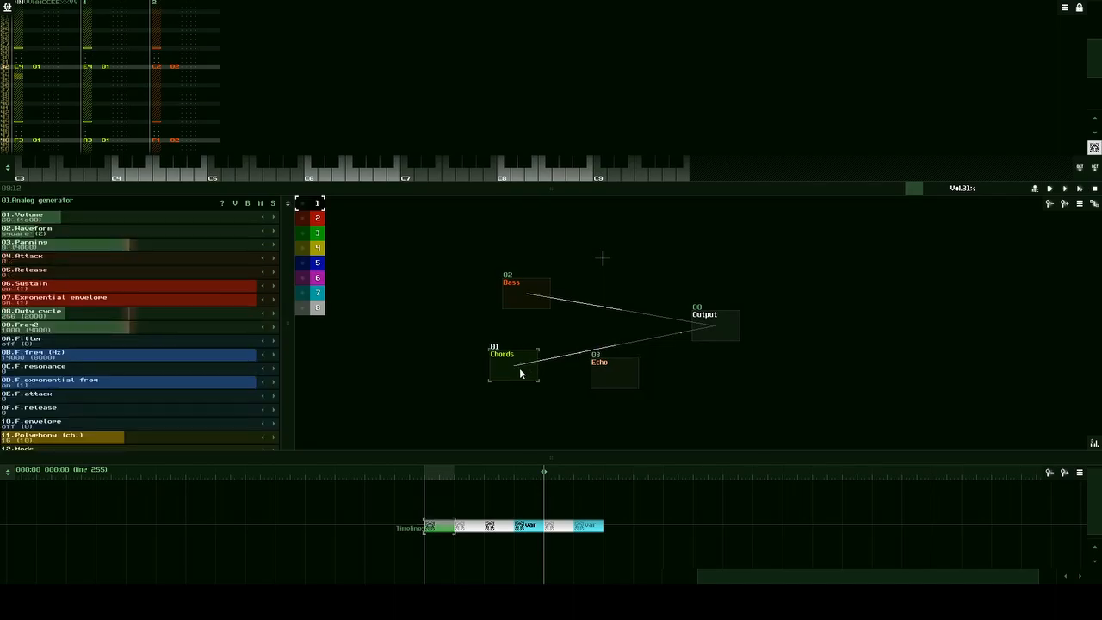
pyautogui.moveTo(603, 376); pyautogui.dragTo(630, 384)
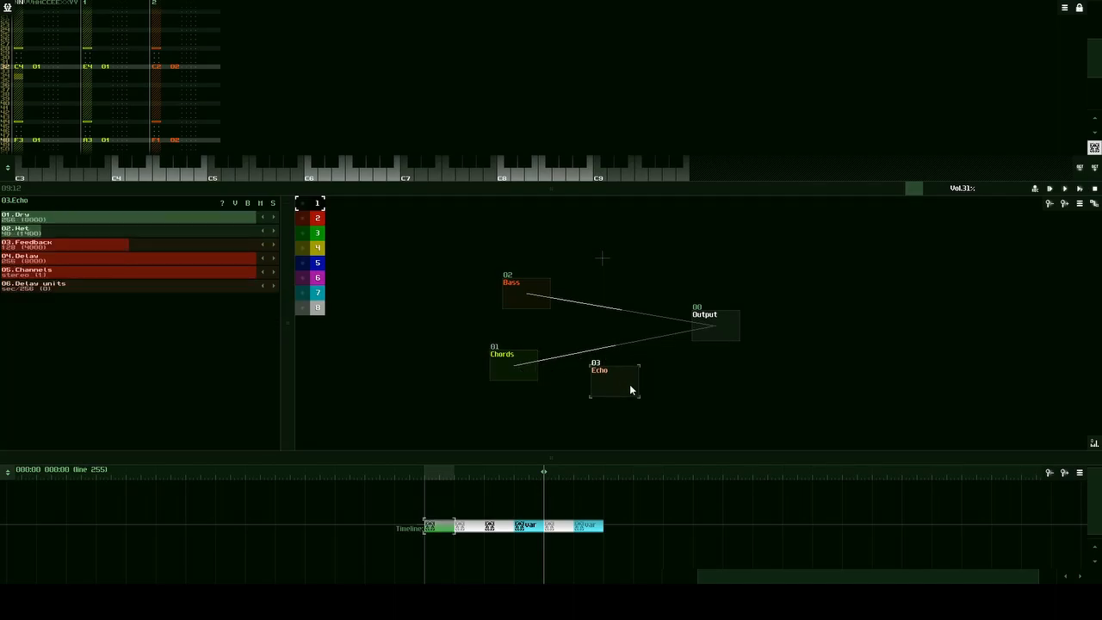
pyautogui.moveTo(529, 378); pyautogui.dragTo(608, 393)
pyautogui.moveTo(517, 369); pyautogui.dragTo(714, 328)
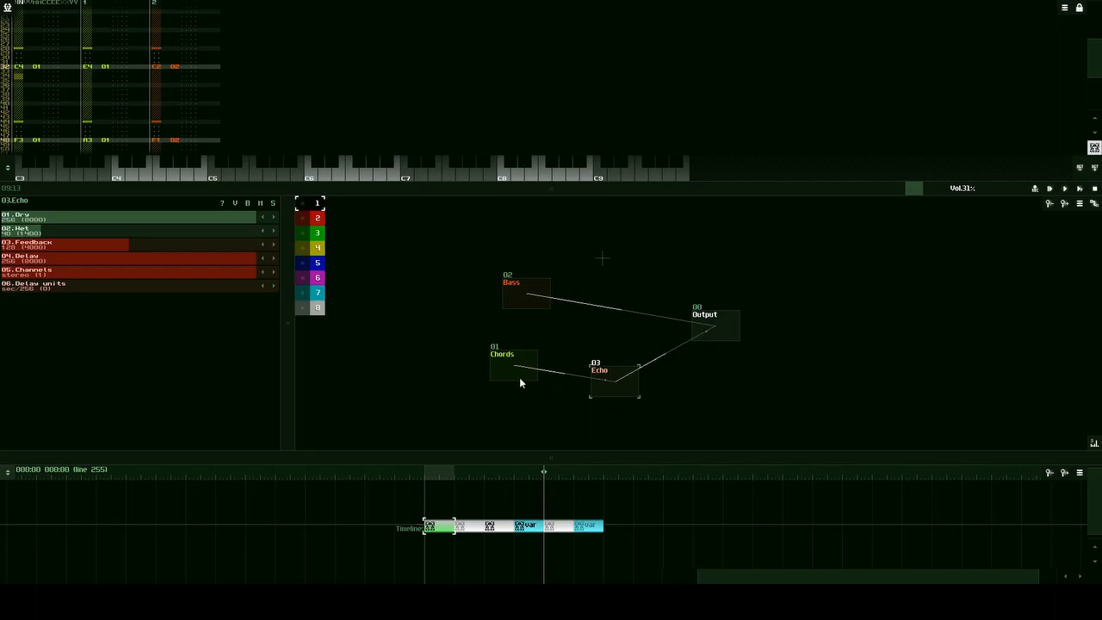
# Line up the Chords and Echo modules side by side below Bass.
pyautogui.click(707, 325)
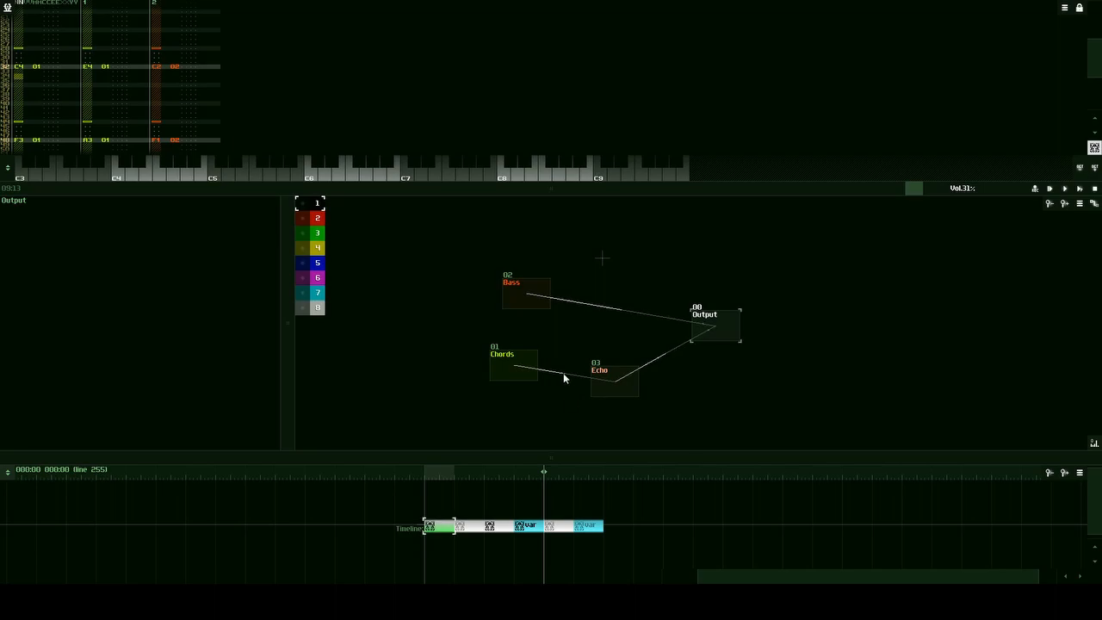
pyautogui.click(505, 377)
pyautogui.moveTo(607, 381); pyautogui.dragTo(543, 376)
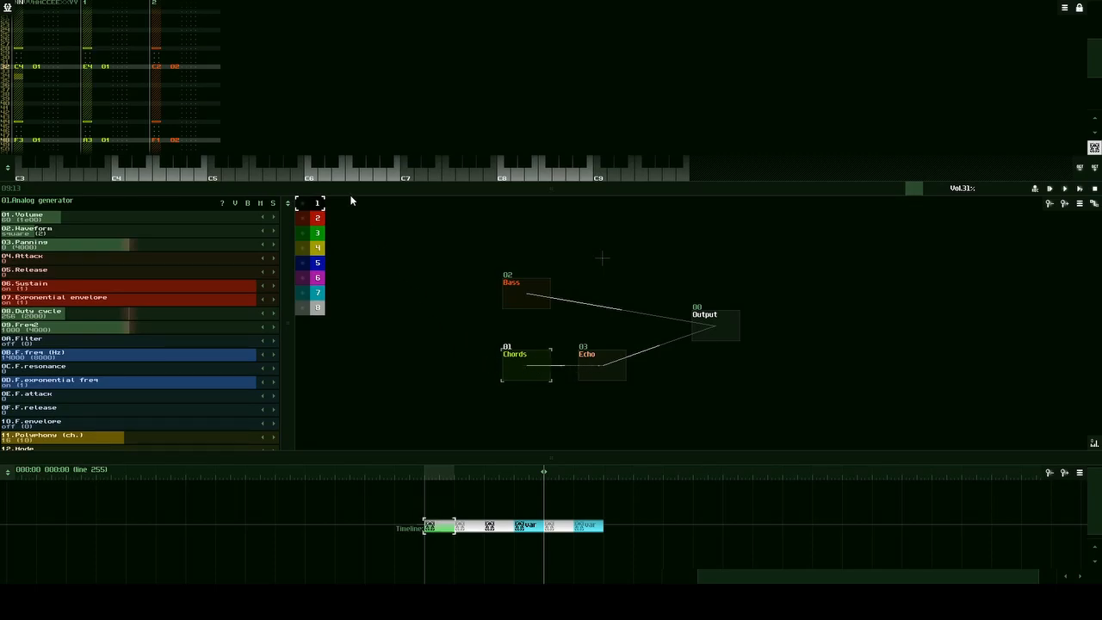
# Audition single notes on the Chords module and play back the song to hear the echo.
pyautogui.click(301, 172)
pyautogui.click(191, 175)
pyautogui.click(301, 175)
pyautogui.click(596, 379)
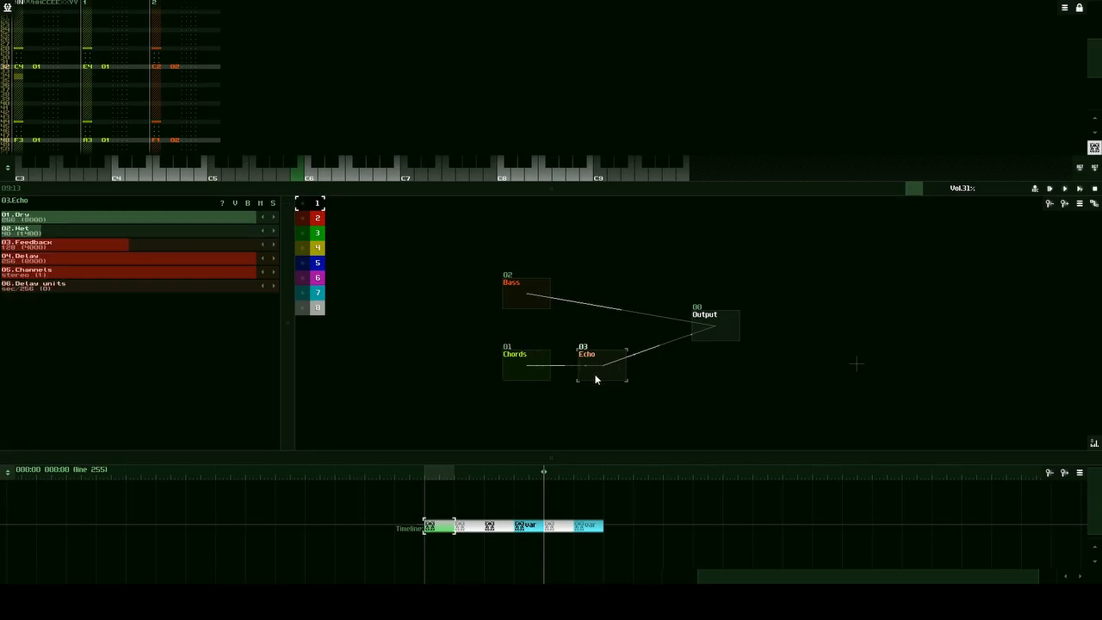
pyautogui.click(1050, 189)
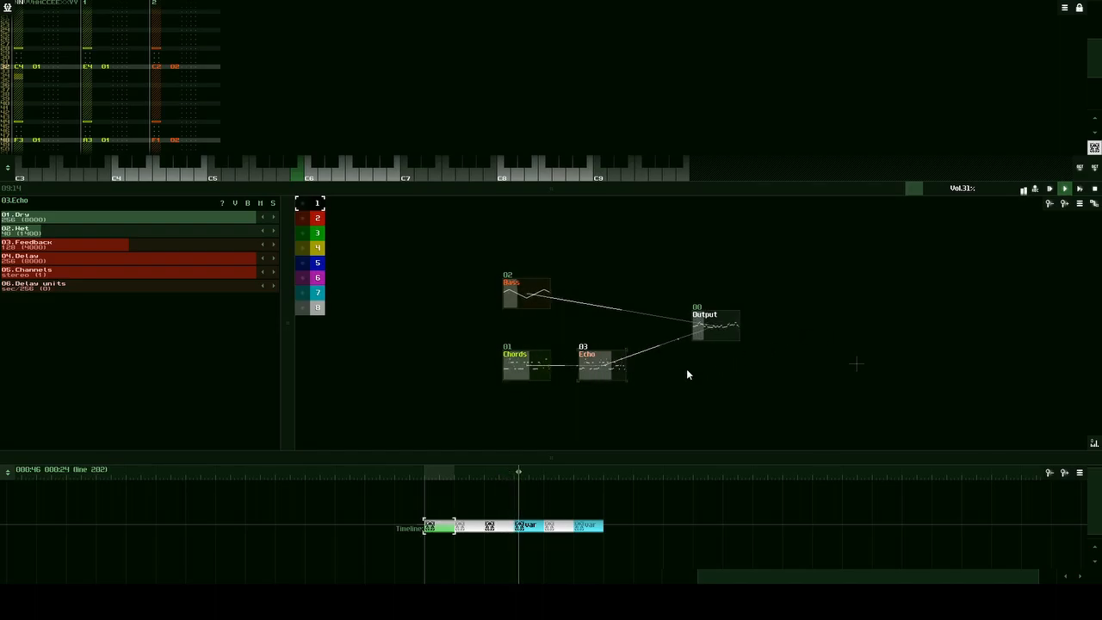
pyautogui.click(1095, 189)
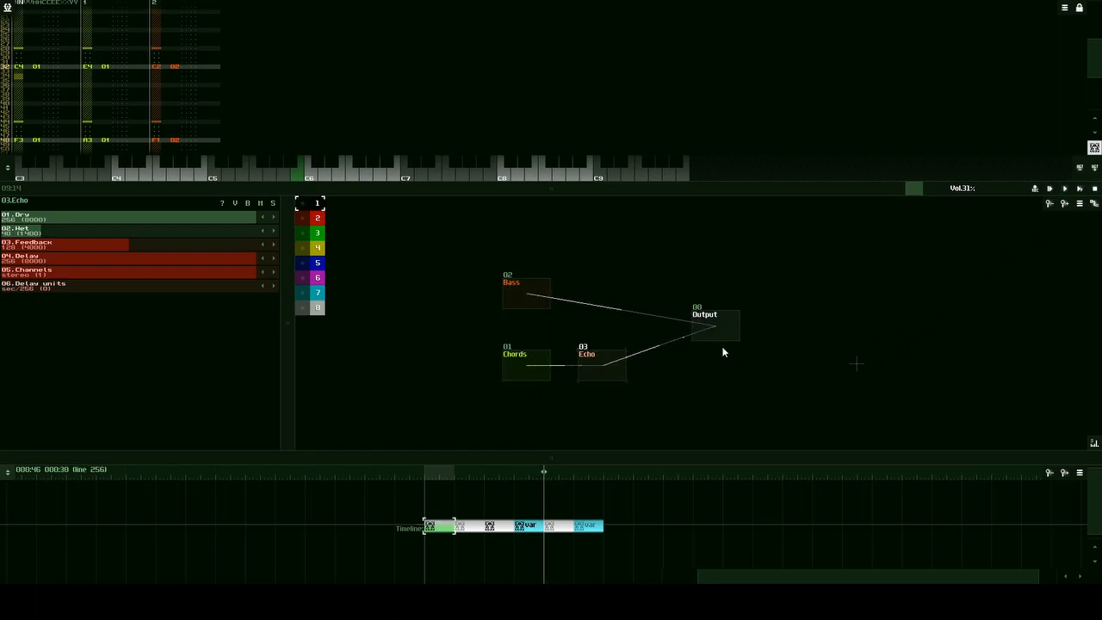
# Give the module view more height, widen the controller list further, and select the Chords module.
pyautogui.moveTo(786, 197); pyautogui.dragTo(796, 153)
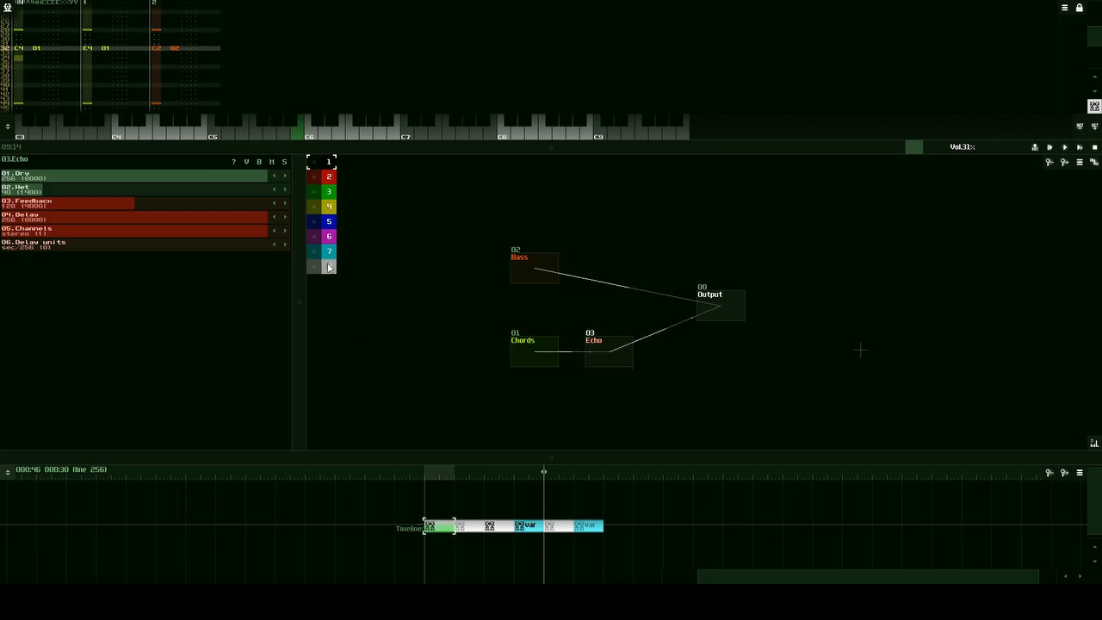
pyautogui.moveTo(297, 215); pyautogui.dragTo(384, 226)
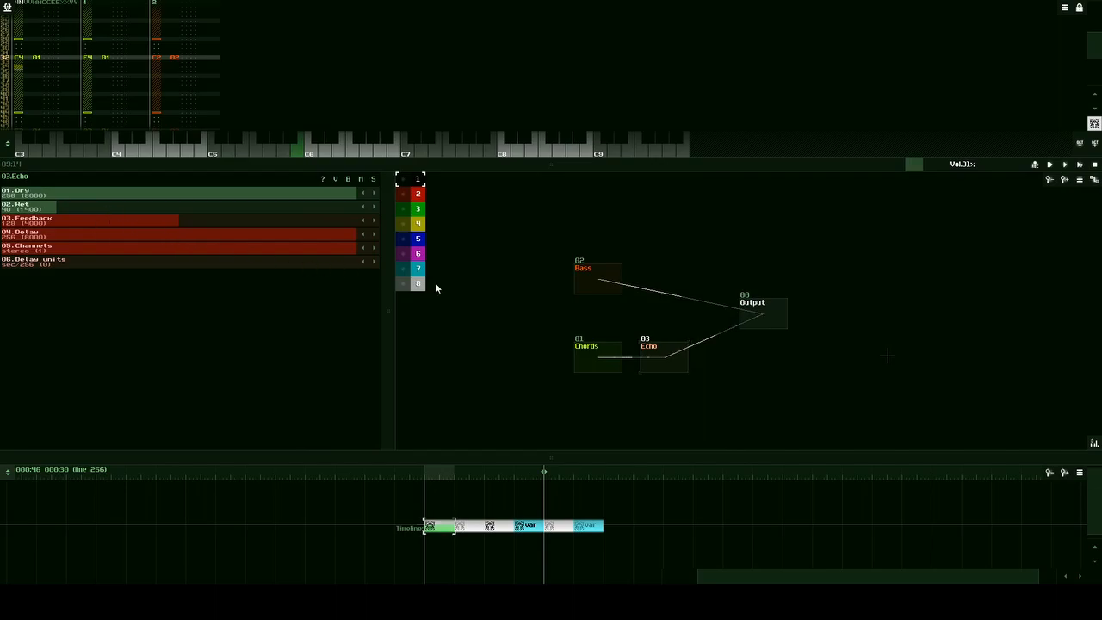
pyautogui.click(597, 362)
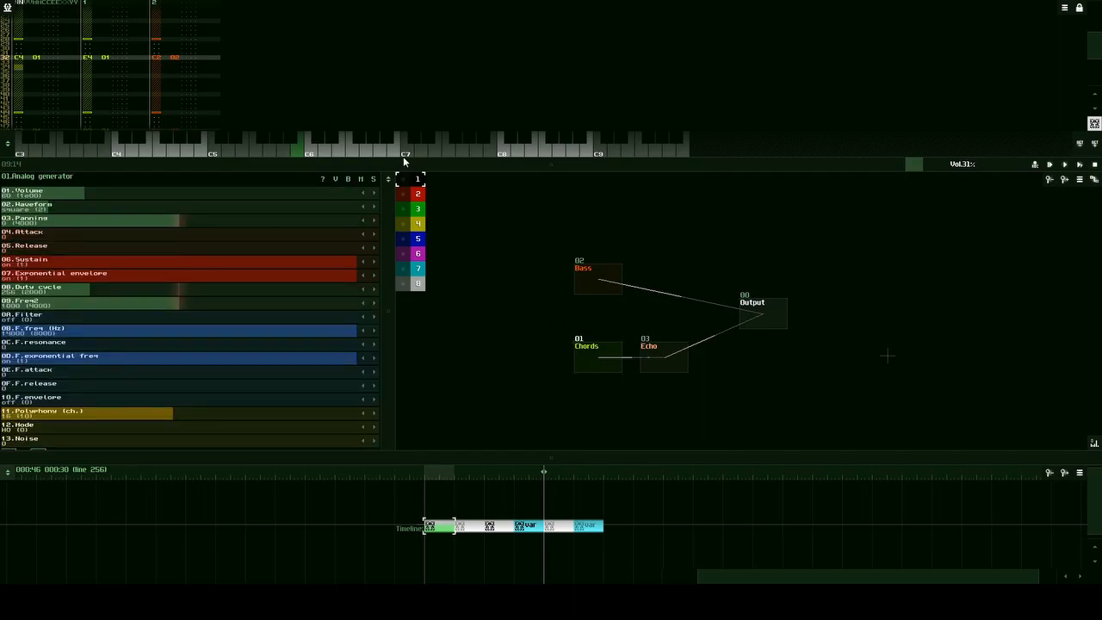
# Try different Dry levels on the Echo module, returning Dry to 256.
pyautogui.click(679, 360)
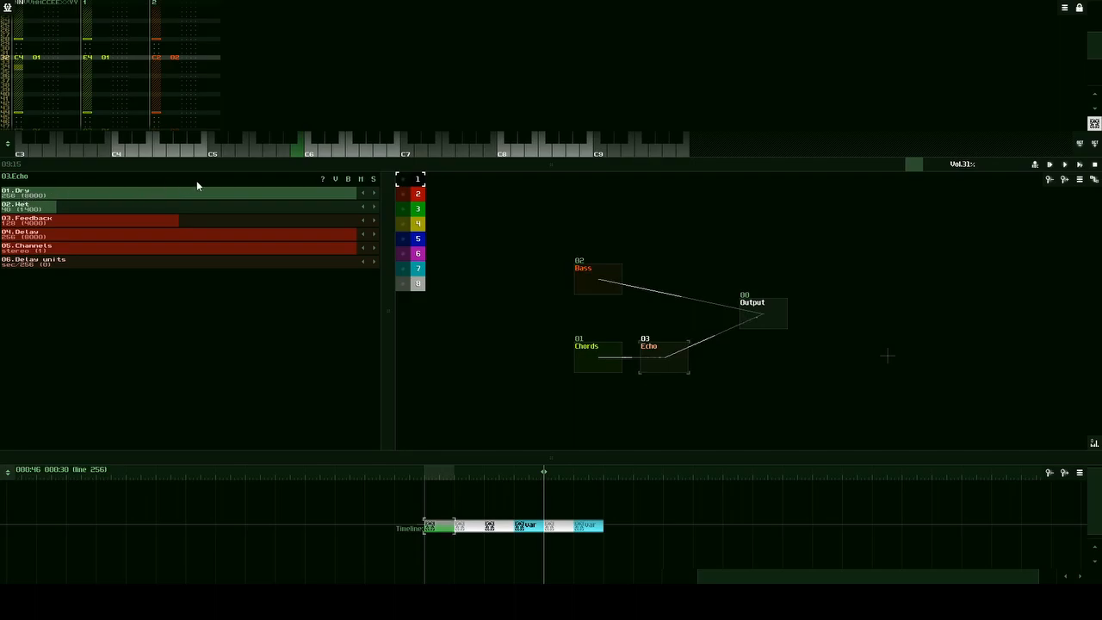
pyautogui.moveTo(289, 196); pyautogui.dragTo(349, 198)
pyautogui.click(350, 198)
pyautogui.click(351, 198)
pyautogui.click(480, 338)
pyautogui.moveTo(313, 197); pyautogui.dragTo(527, 266)
pyautogui.click(591, 354)
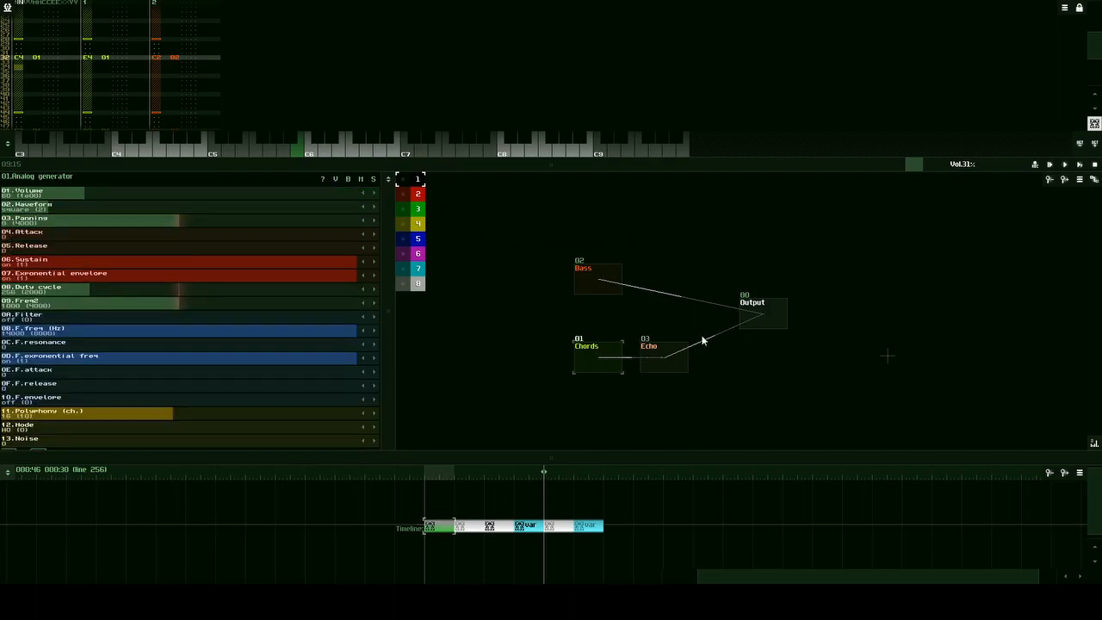
pyautogui.click(668, 356)
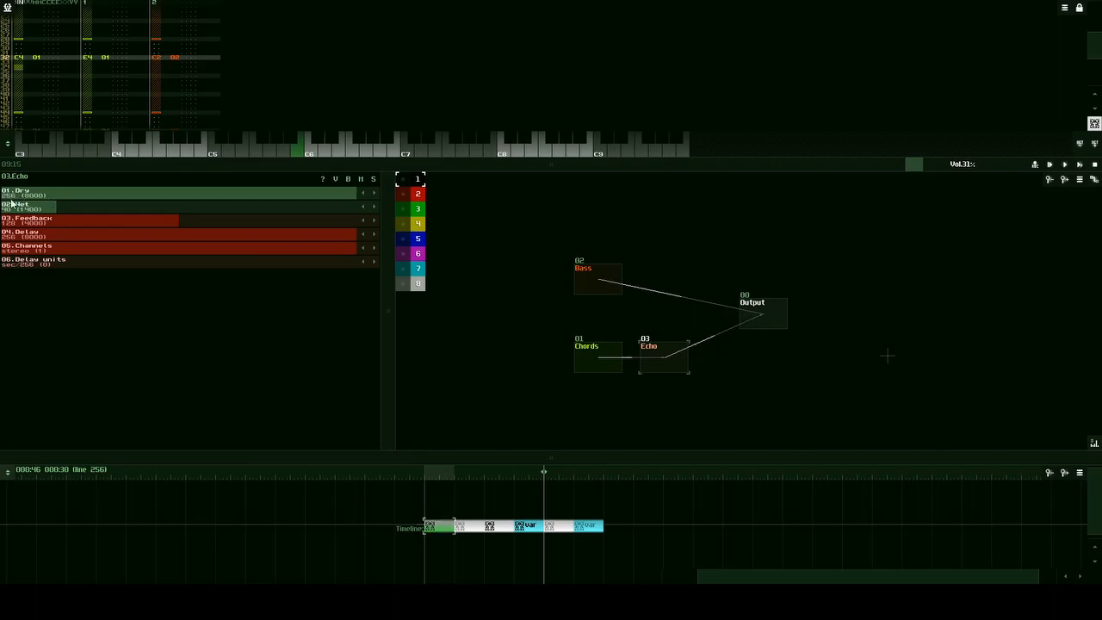
pyautogui.moveTo(297, 192); pyautogui.dragTo(235, 184)
# Audition the Echo module with Wet raised to 248, and finish with Wet set to 49.
pyautogui.moveTo(66, 208)
pyautogui.mouseDown()
pyautogui.moveTo(110, 202)
pyautogui.moveTo(62, 203)
pyautogui.moveTo(84, 206)
pyautogui.mouseUp()
pyautogui.moveTo(82, 206); pyautogui.dragTo(360, 207)
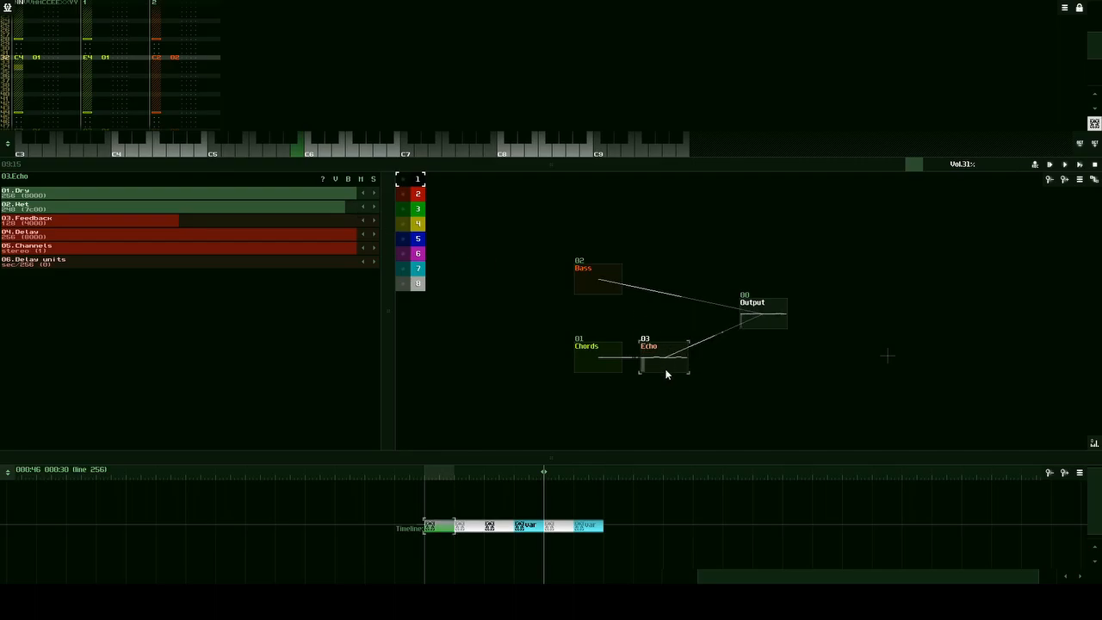
pyautogui.rightClick(345, 213)
pyautogui.click(488, 341)
pyautogui.moveTo(342, 206); pyautogui.dragTo(67, 213)
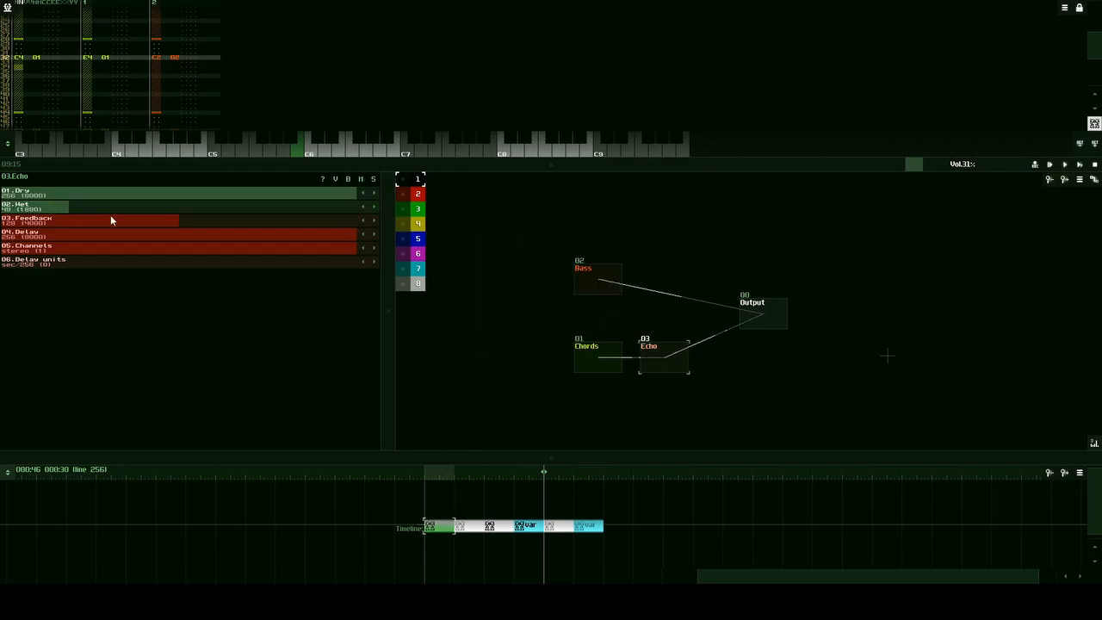
# Test the Echo module's Feedback near its minimum and at about 249, and finish with Feedback set to 66.
pyautogui.moveTo(195, 220); pyautogui.dragTo(34, 227)
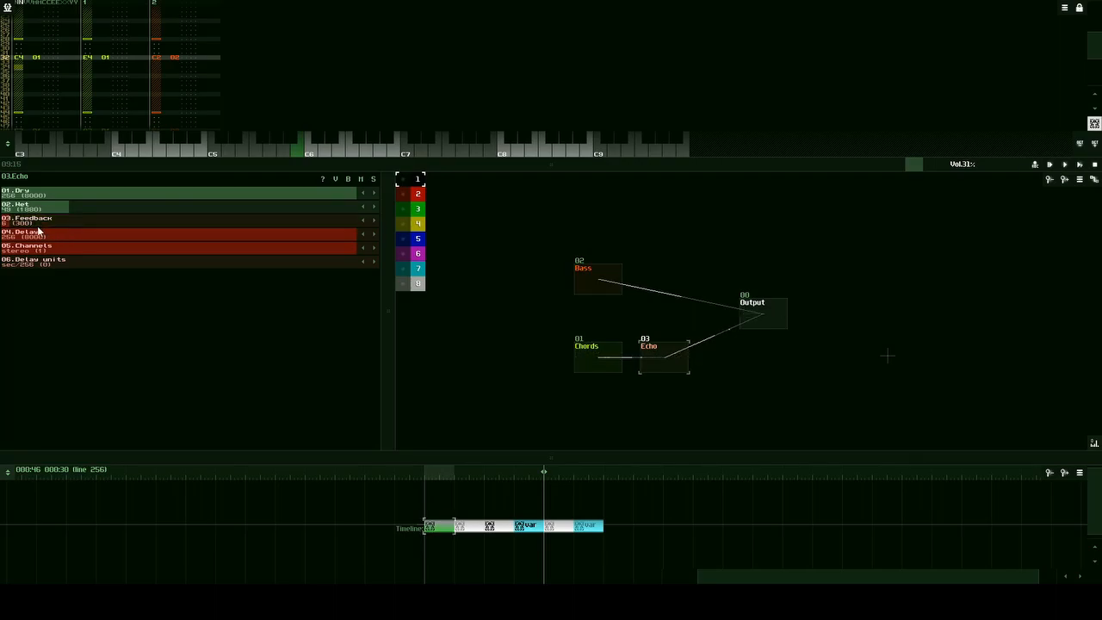
pyautogui.moveTo(41, 222); pyautogui.dragTo(42, 225)
pyautogui.moveTo(41, 220); pyautogui.dragTo(344, 220)
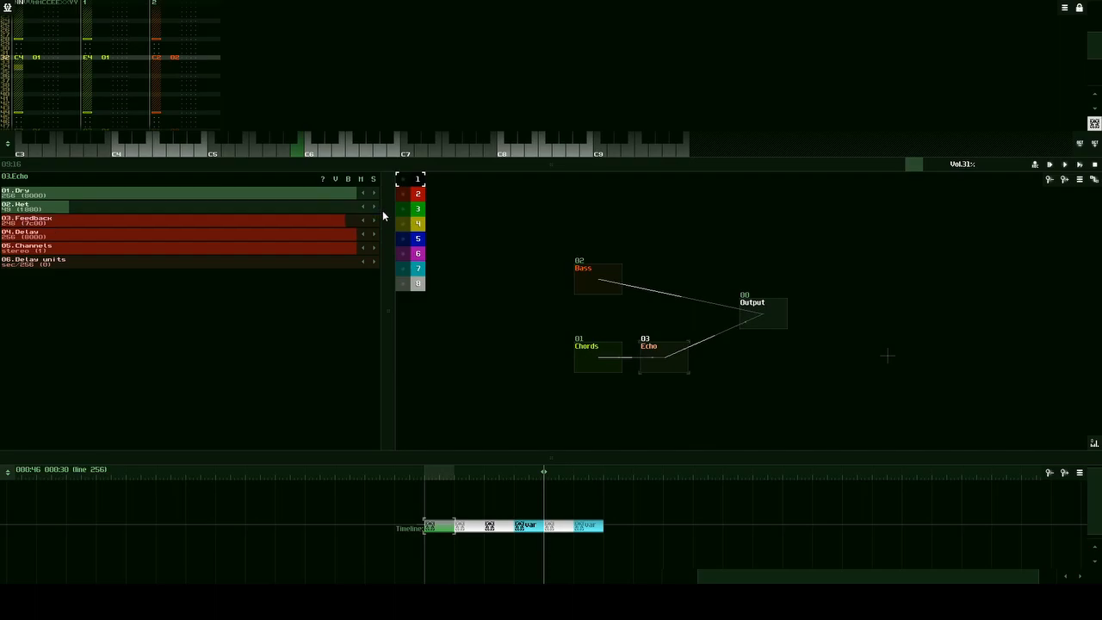
pyautogui.rightClick(515, 240)
pyautogui.click(460, 358)
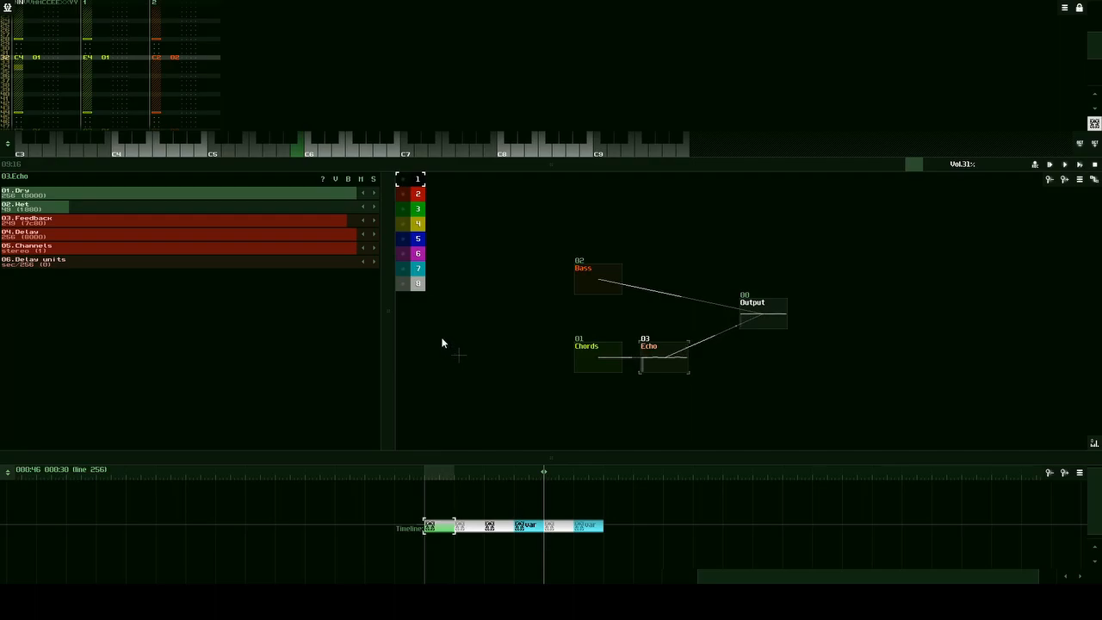
pyautogui.moveTo(347, 225); pyautogui.dragTo(100, 220)
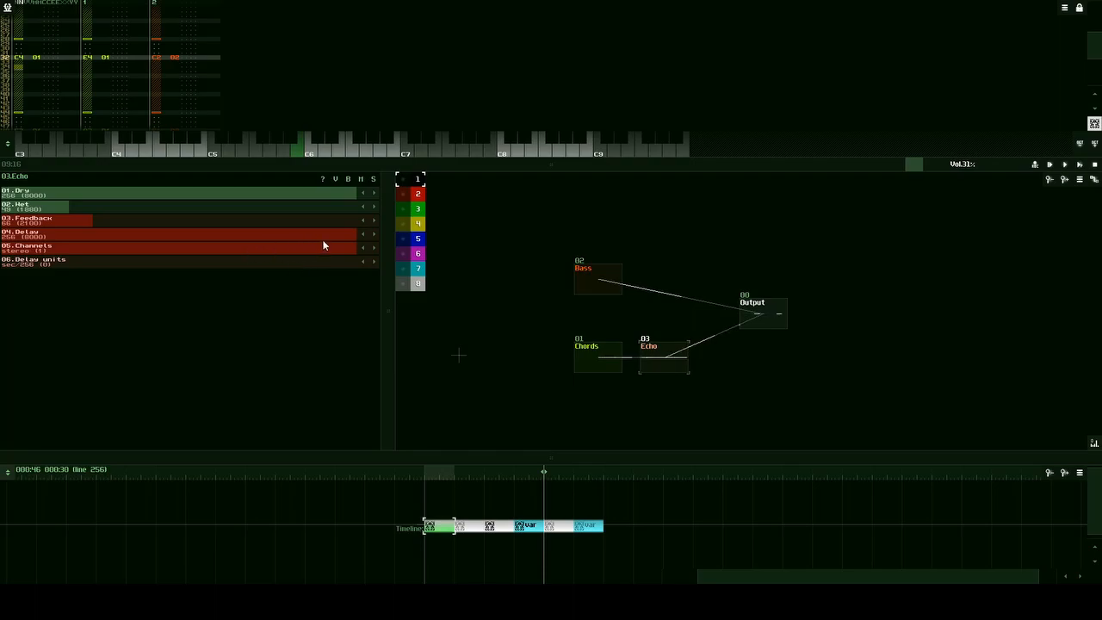
# Try the Echo module's Delay at 126, and finish with Delay set to 215.
pyautogui.moveTo(335, 241); pyautogui.dragTo(176, 249)
pyautogui.moveTo(241, 257); pyautogui.dragTo(215, 239)
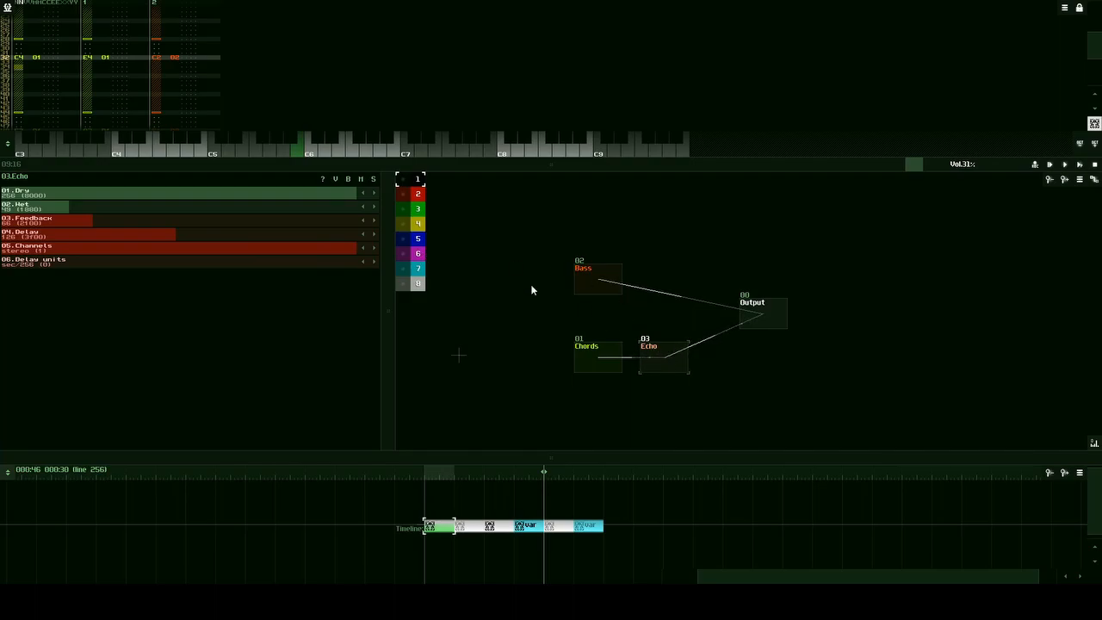
pyautogui.moveTo(242, 233); pyautogui.dragTo(346, 230)
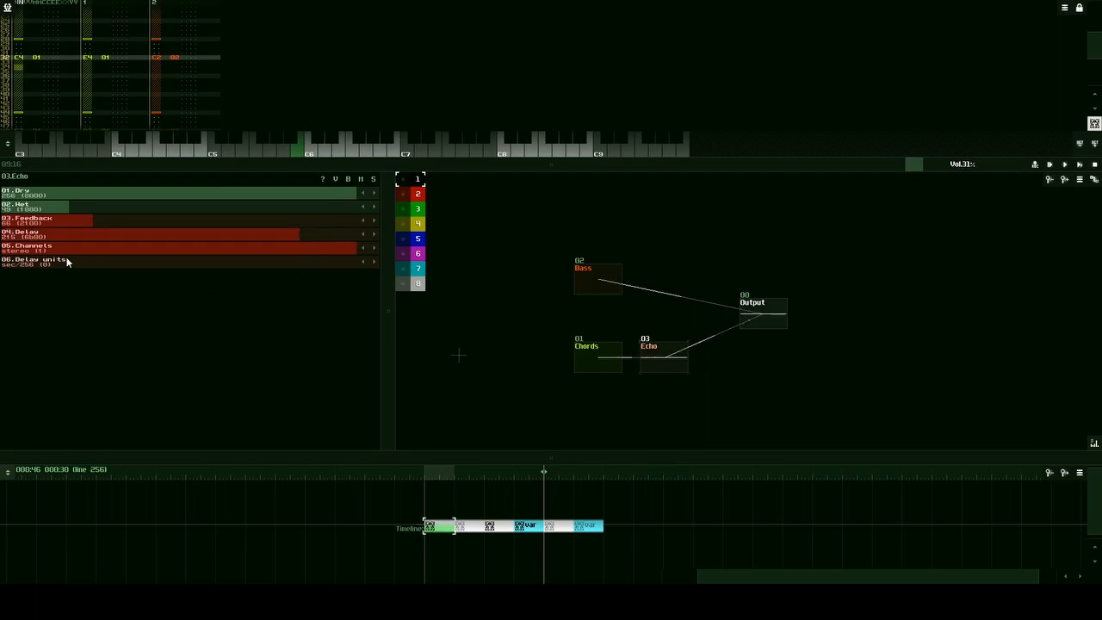
# Switch the Echo module's Channels between mono and stereo, ending on mono.
pyautogui.moveTo(337, 249); pyautogui.dragTo(341, 250)
pyautogui.moveTo(159, 249); pyautogui.dragTo(50, 262)
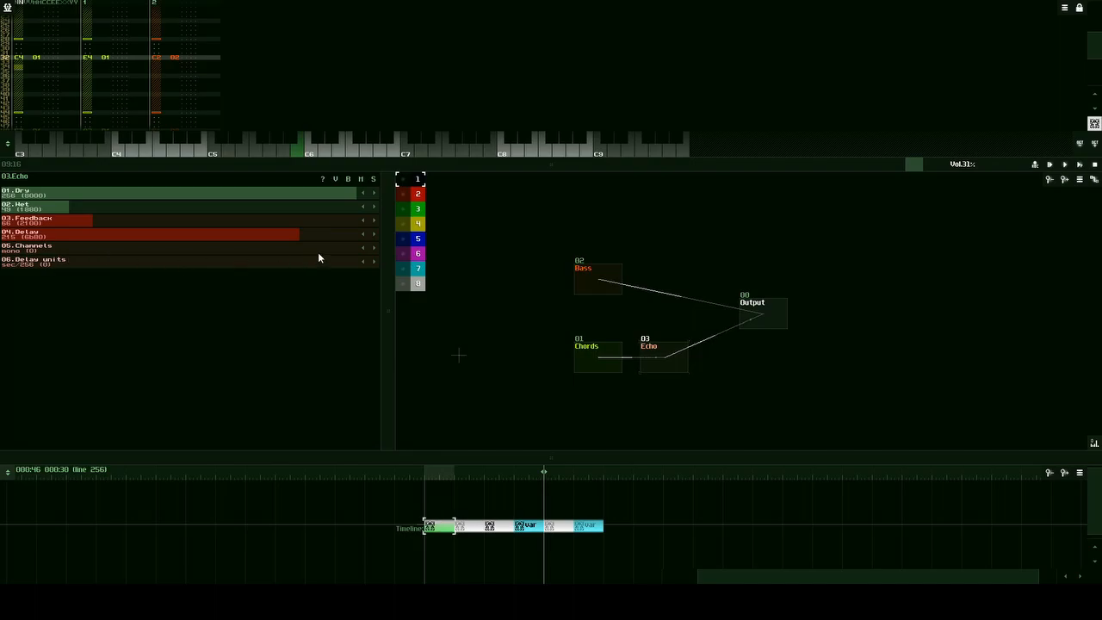
pyautogui.click(373, 250)
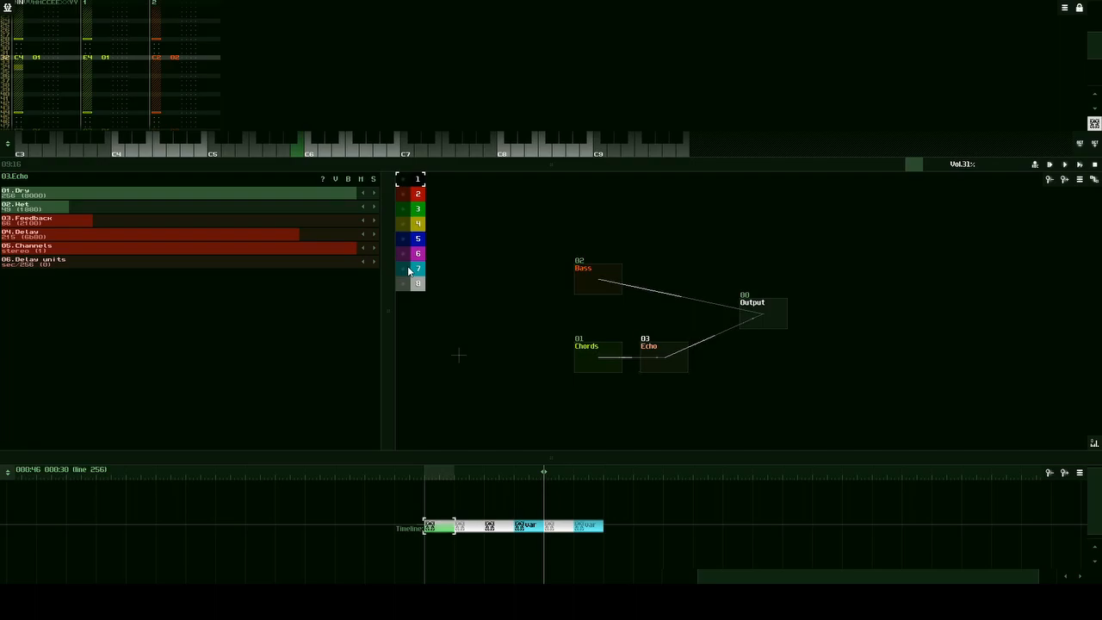
pyautogui.moveTo(357, 250); pyautogui.dragTo(280, 244)
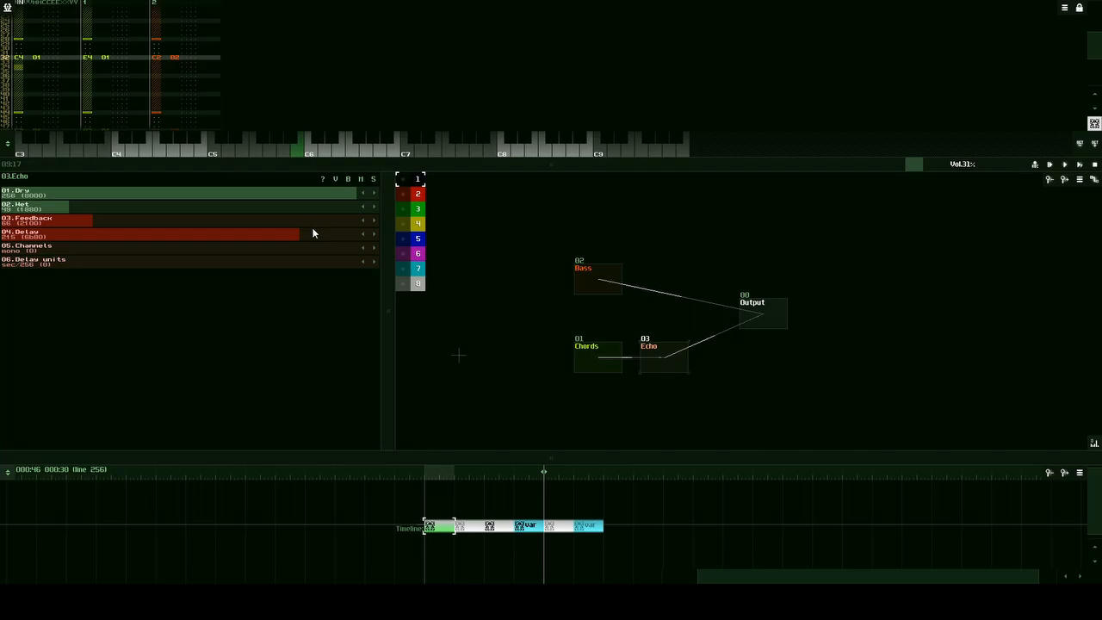
# Set the Echo module's Delay to 73, and compare its Channels in mono and stereo, ending on stereo.
pyautogui.moveTo(310, 233); pyautogui.dragTo(62, 235)
pyautogui.click(101, 232)
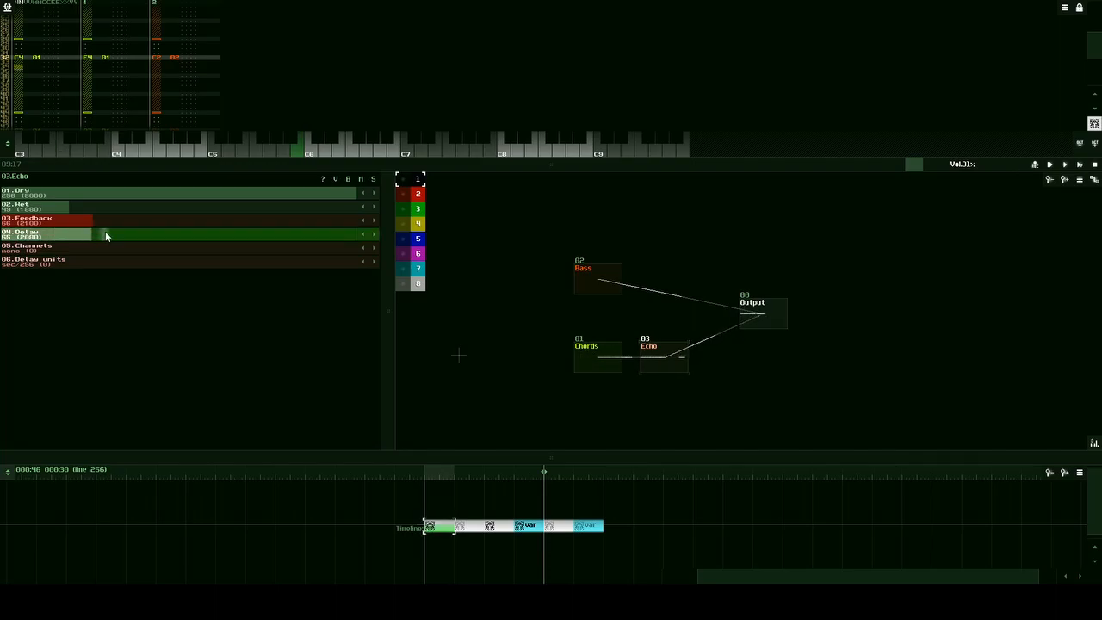
pyautogui.click(375, 248)
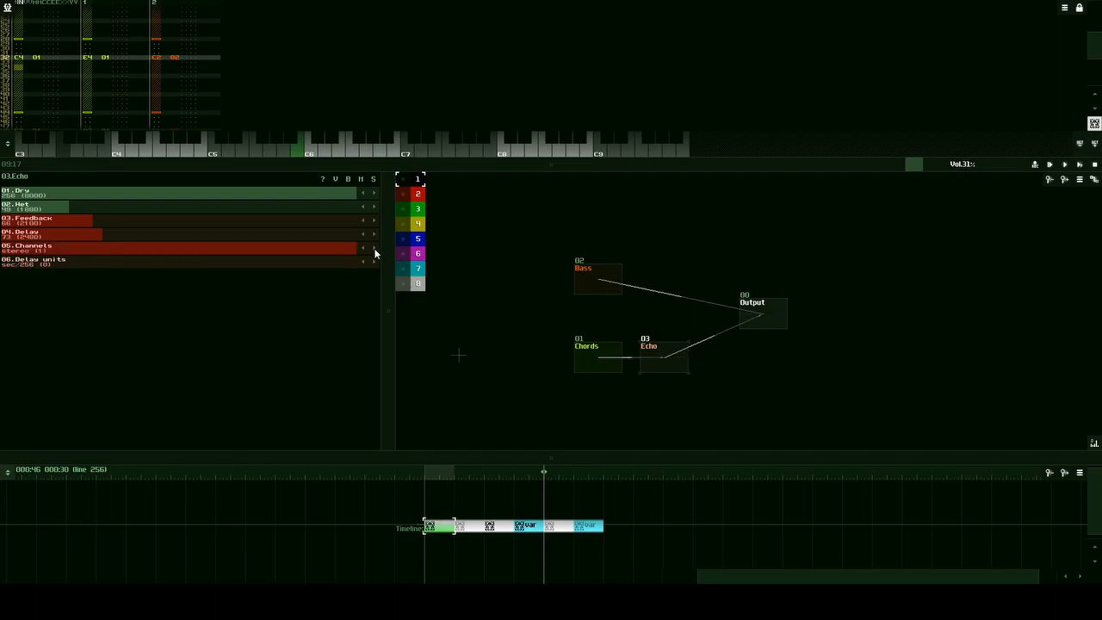
pyautogui.click(362, 250)
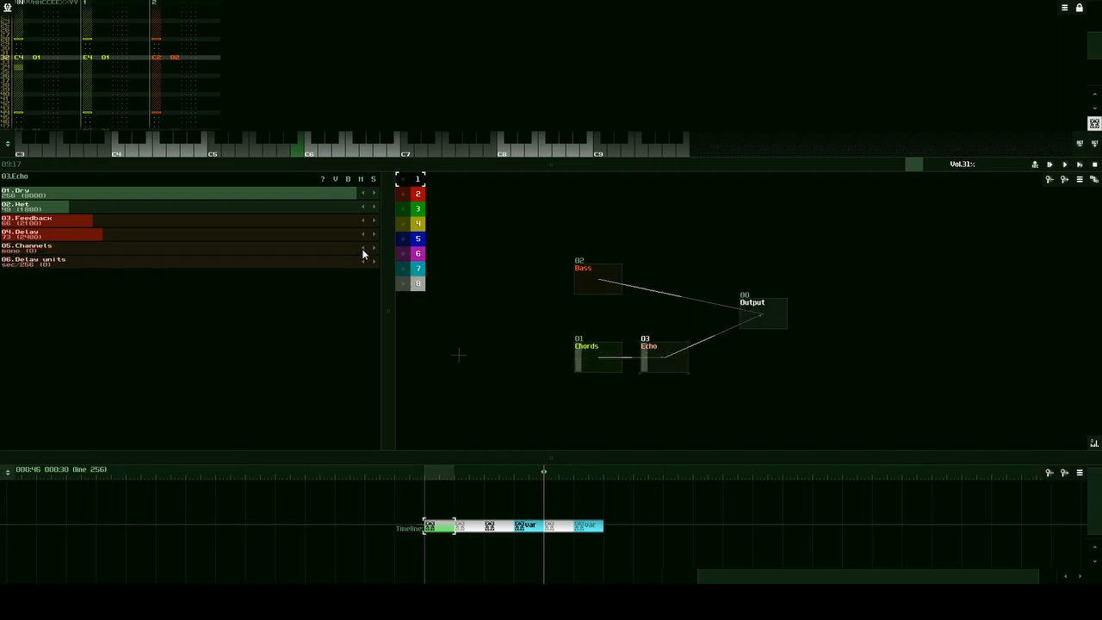
pyautogui.click(374, 250)
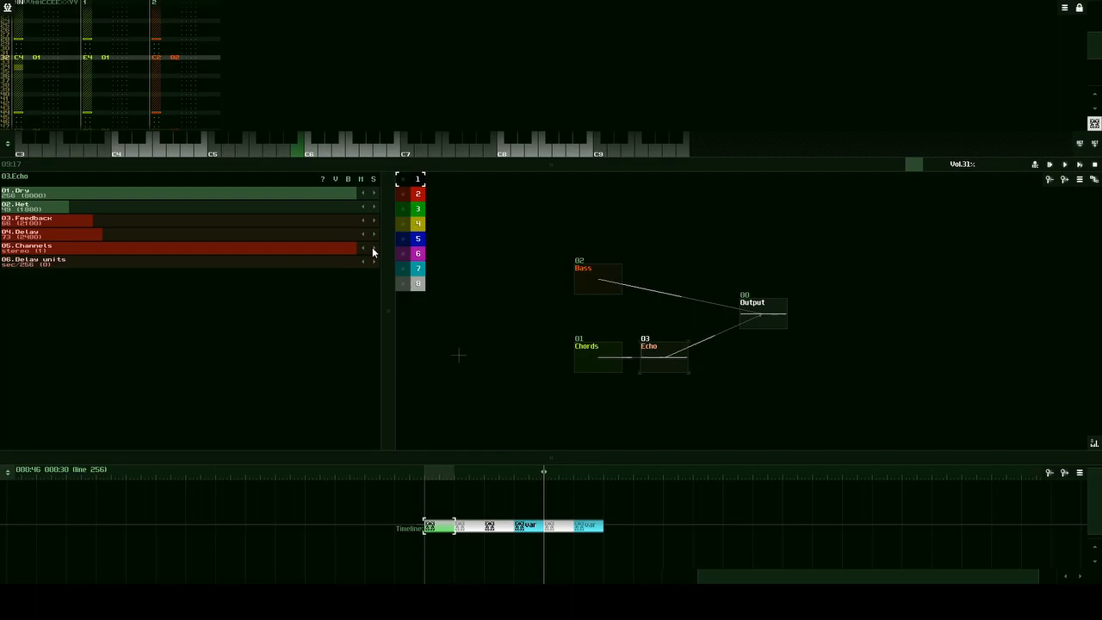
pyautogui.click(364, 250)
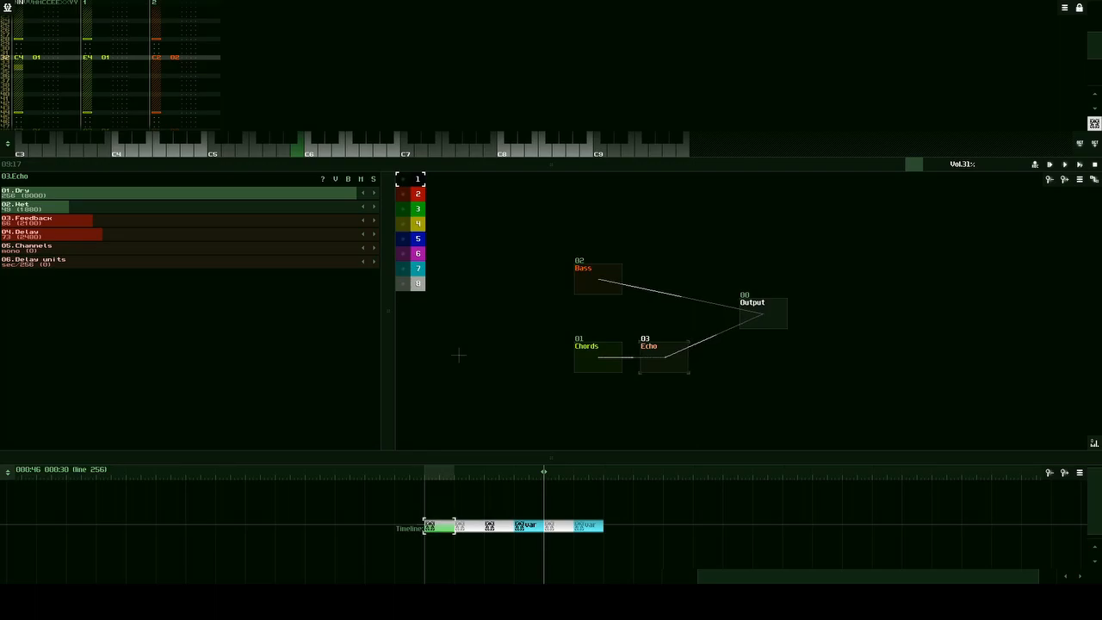
pyautogui.click(374, 247)
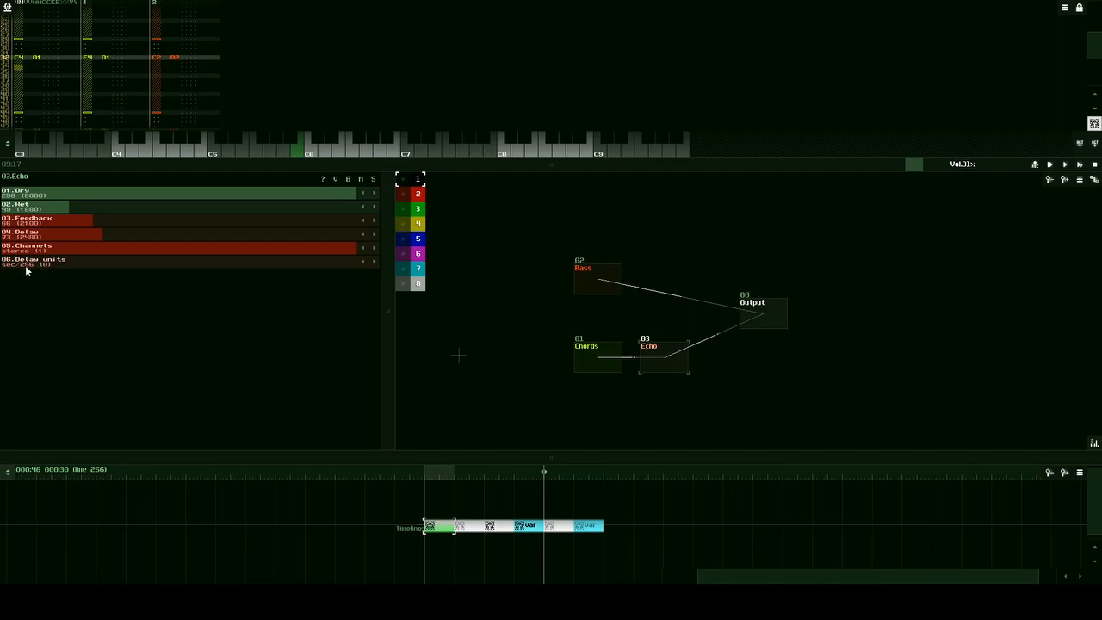
# Try the Echo module's Delay at 153, and finish with Delay set to 141.
pyautogui.click(140, 232)
pyautogui.moveTo(86, 238)
pyautogui.mouseDown()
pyautogui.moveTo(226, 241)
pyautogui.moveTo(39, 237)
pyautogui.moveTo(104, 246)
pyautogui.mouseUp()
pyautogui.moveTo(107, 240); pyautogui.dragTo(256, 240)
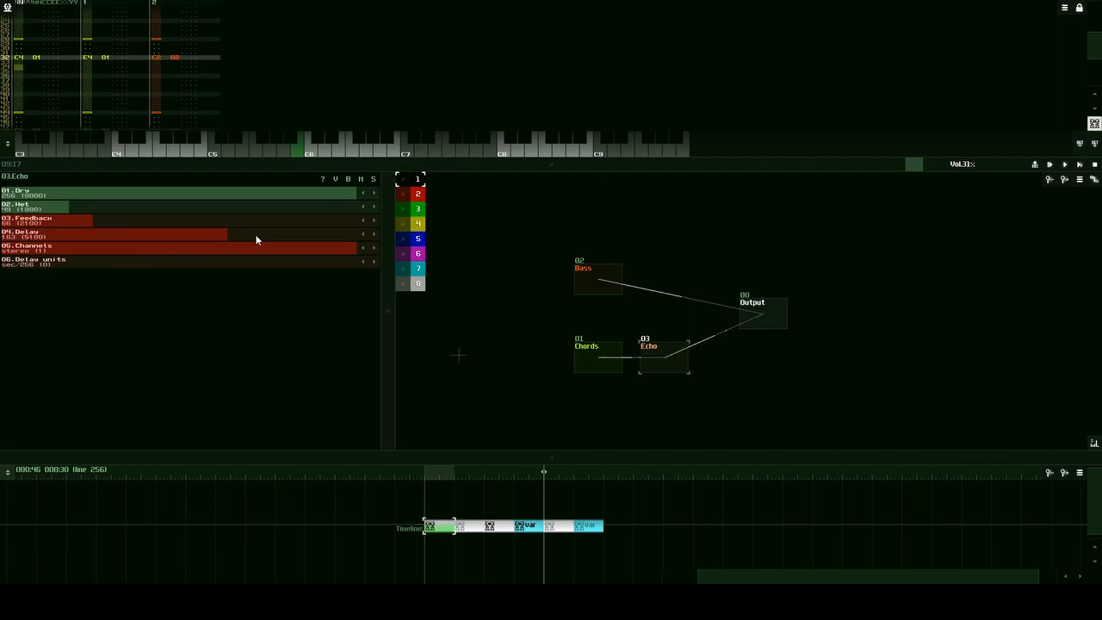
pyautogui.moveTo(256, 233); pyautogui.dragTo(207, 241)
# Step the Echo module's Delay units through ms and tick, trying a Delay of 1636 in ms, and finish on line.
pyautogui.click(373, 263)
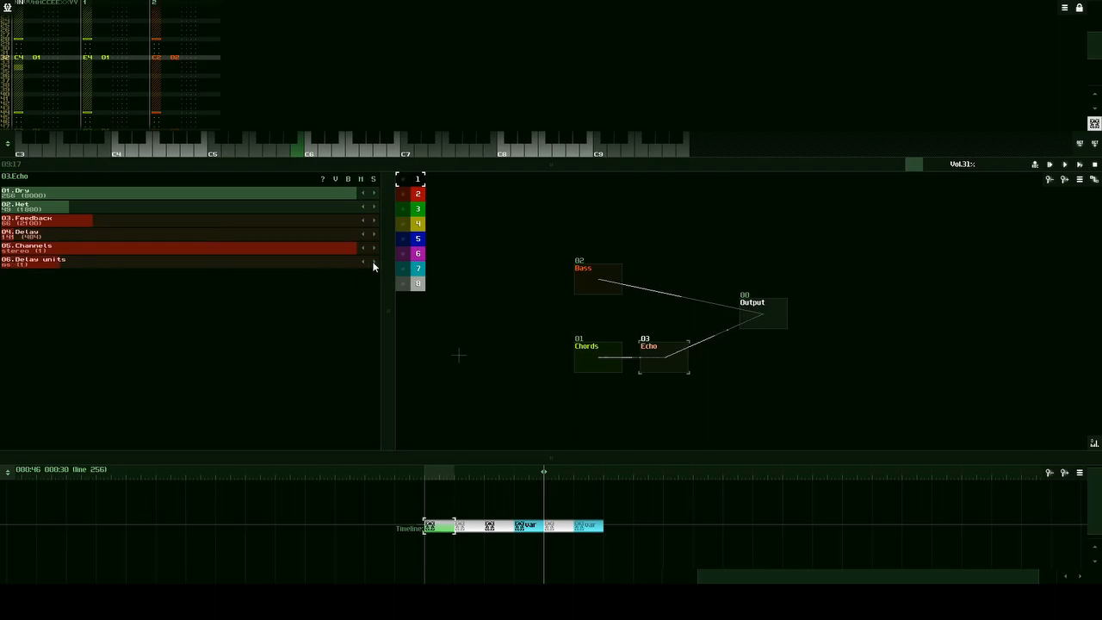
pyautogui.moveTo(161, 236); pyautogui.dragTo(293, 238)
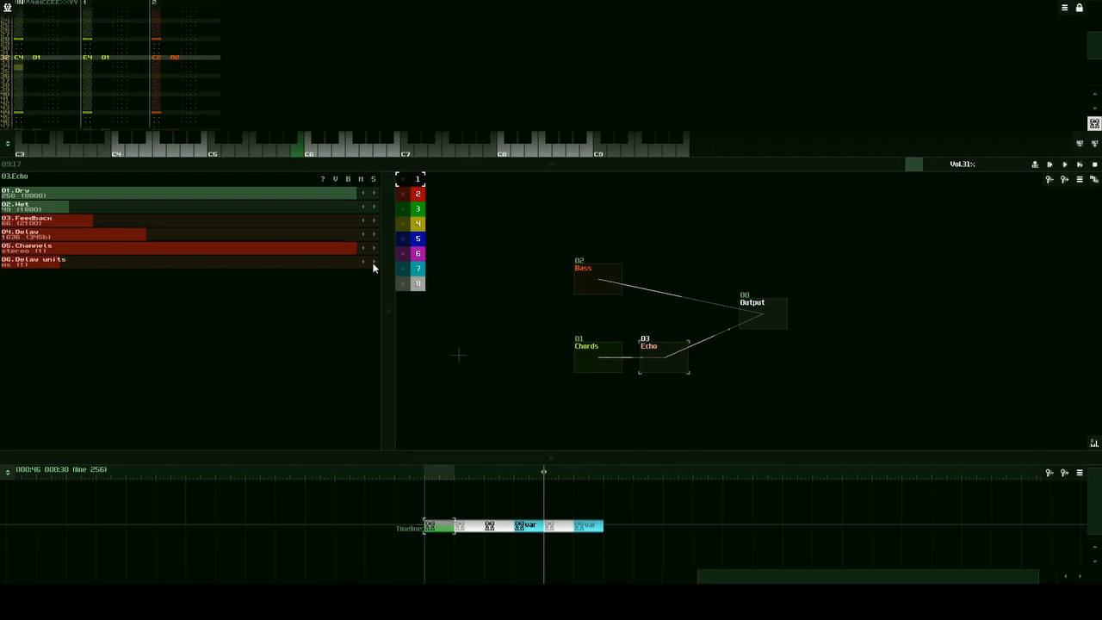
pyautogui.click(373, 263)
pyautogui.moveTo(224, 234); pyautogui.dragTo(186, 235)
pyautogui.click(374, 263)
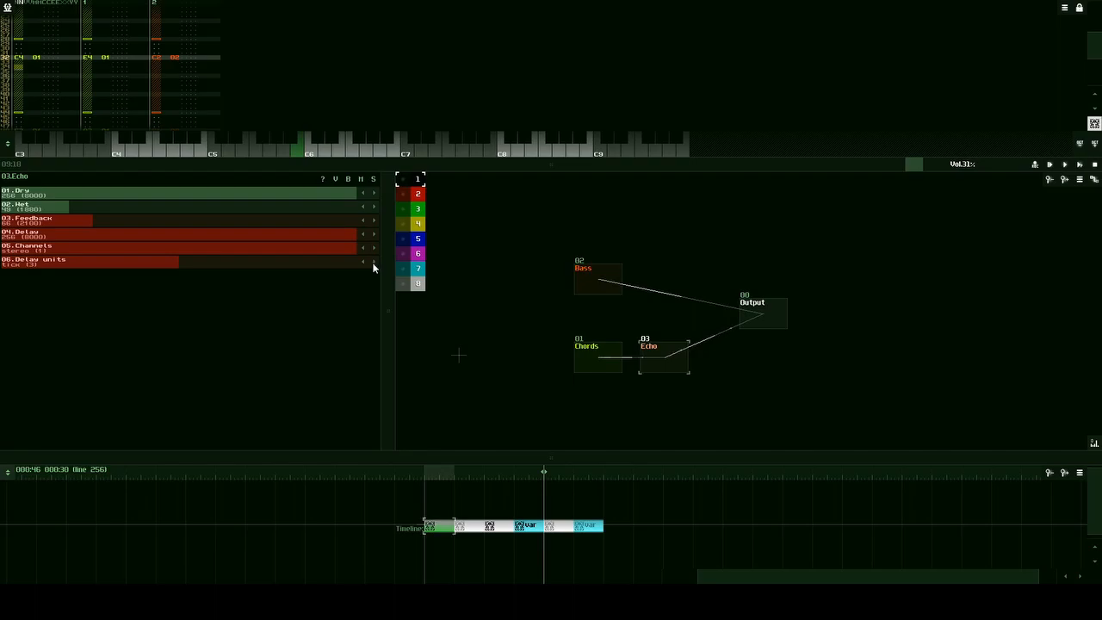
pyautogui.click(374, 263)
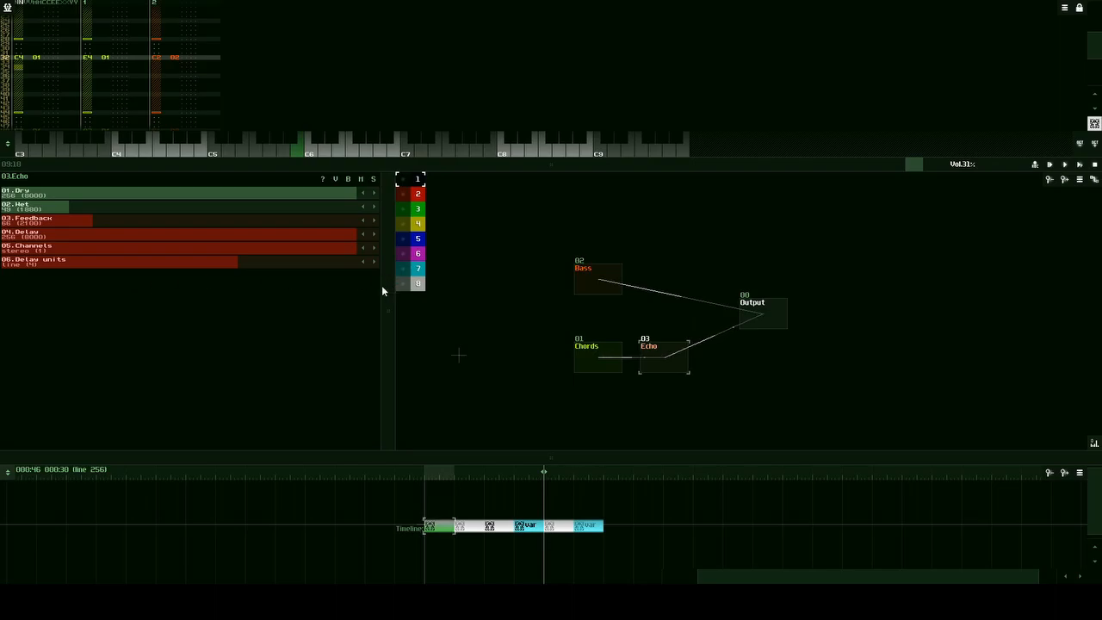
# Create a new 256-line pattern on the timeline above the song's first pattern.
pyautogui.moveTo(431, 162); pyautogui.dragTo(433, 276)
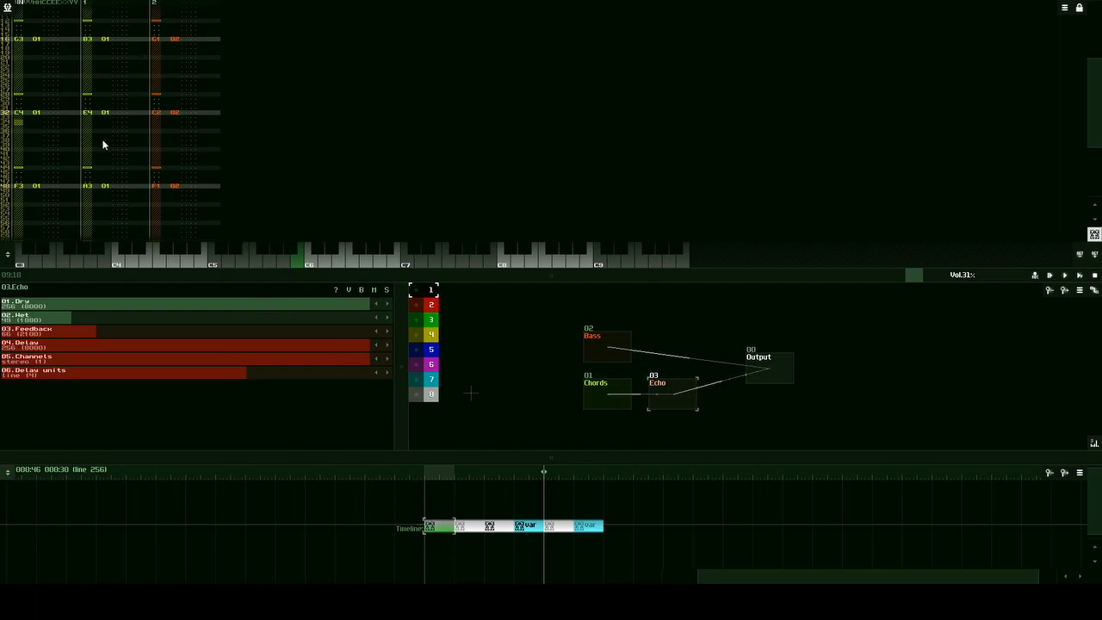
pyautogui.scroll(2, 62, 131)
pyautogui.scroll(5, 1095, 96)
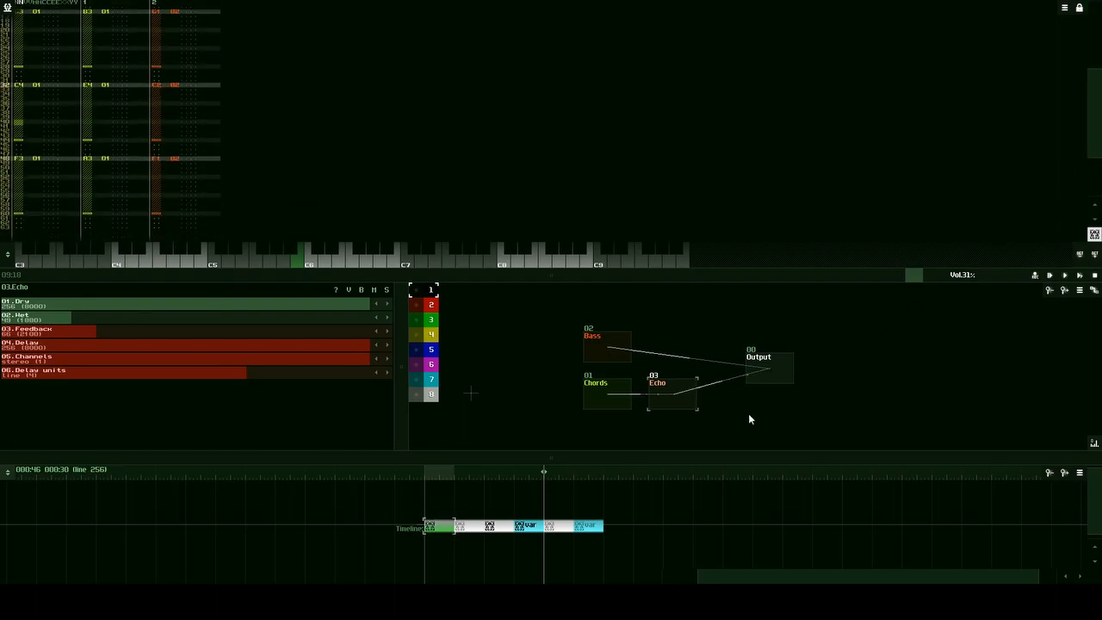
pyautogui.doubleClick(435, 506)
pyautogui.click(435, 506)
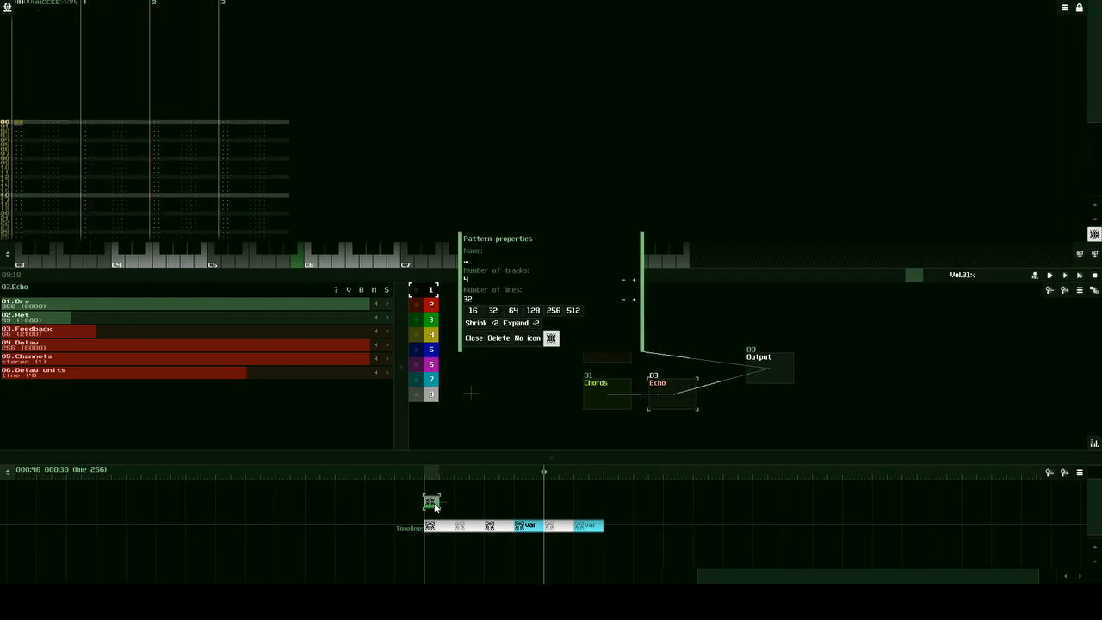
pyautogui.click(554, 311)
pyautogui.click(475, 338)
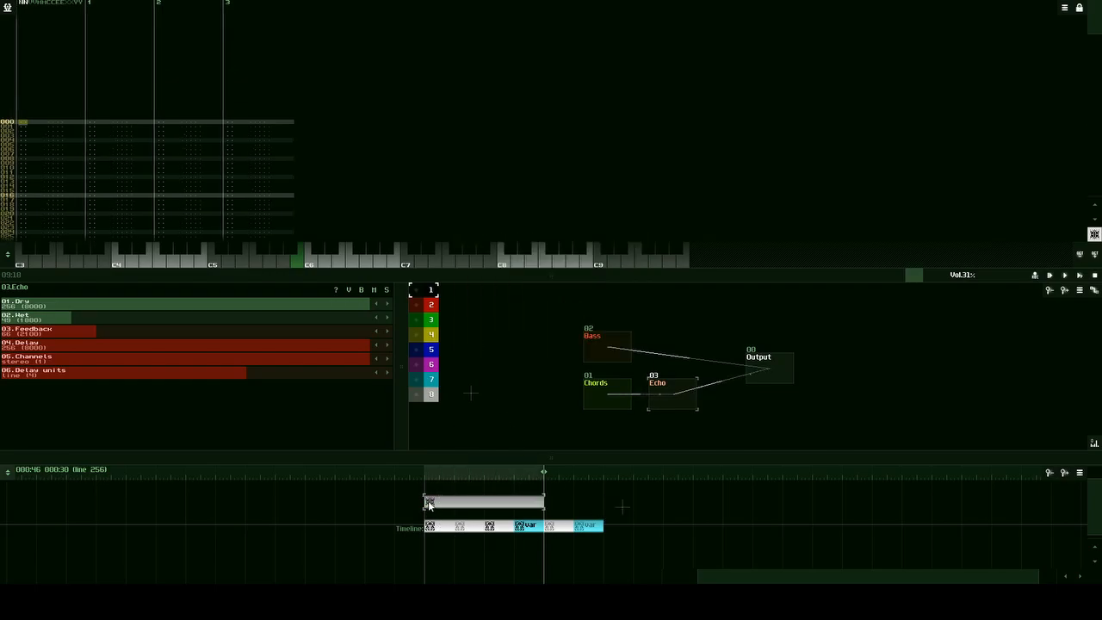
# Duplicate the 256-line pattern three times along the timeline, and delete the copies.
pyautogui.hotkey('ctrl', 'd')
pyautogui.hotkey('ctrl', 'd')
pyautogui.hotkey('ctrl', 'd')
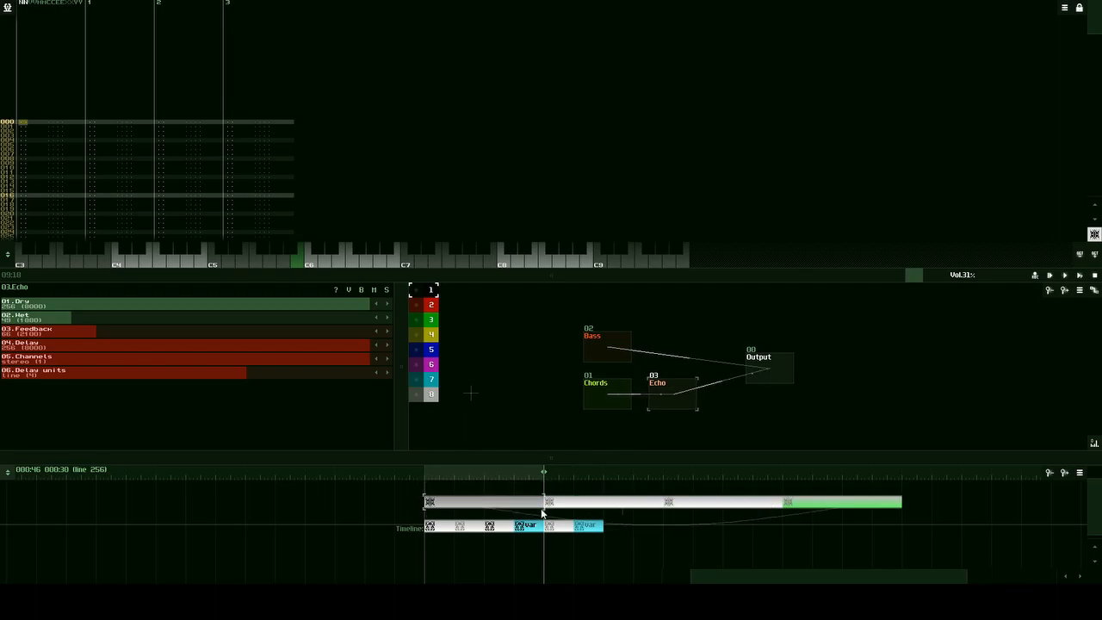
pyautogui.click(702, 499)
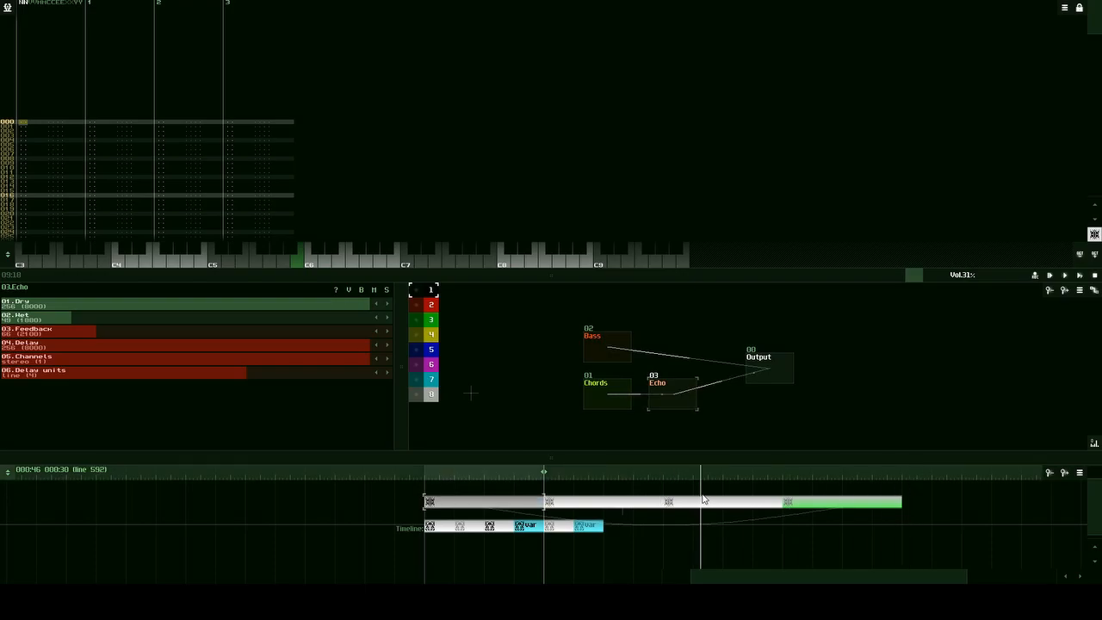
pyautogui.moveTo(947, 484); pyautogui.dragTo(386, 515)
pyautogui.press('Delete')
pyautogui.press('Return')
# Set the Echo module's Delay to 4 lines.
pyautogui.moveTo(318, 346); pyautogui.dragTo(59, 352)
pyautogui.rightClick(54, 353)
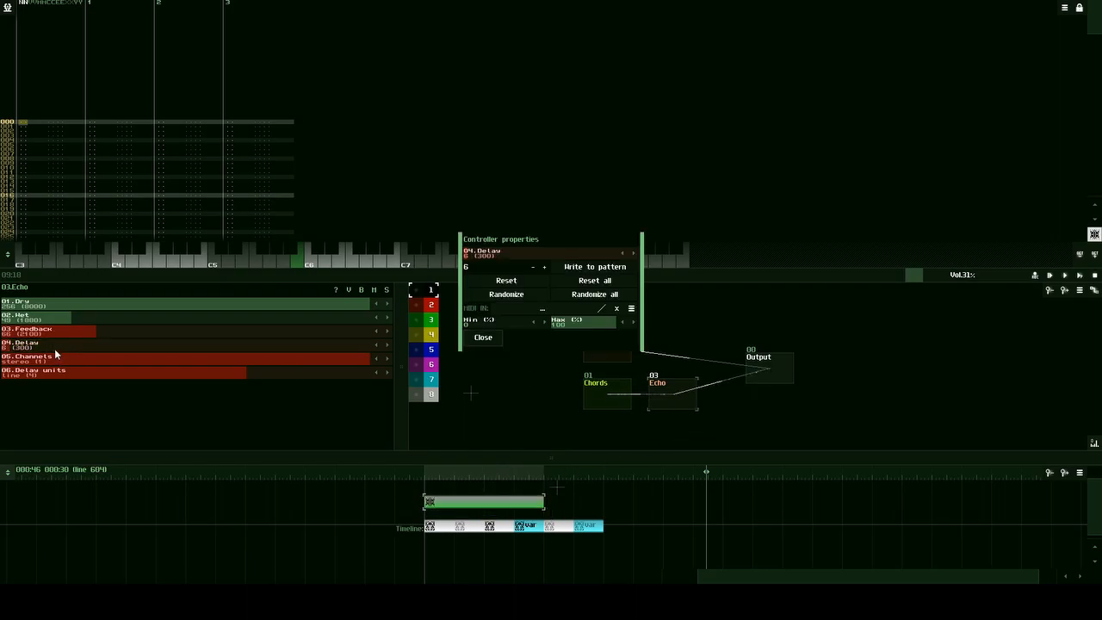
pyautogui.click(482, 337)
pyautogui.moveTo(202, 347); pyautogui.dragTo(194, 348)
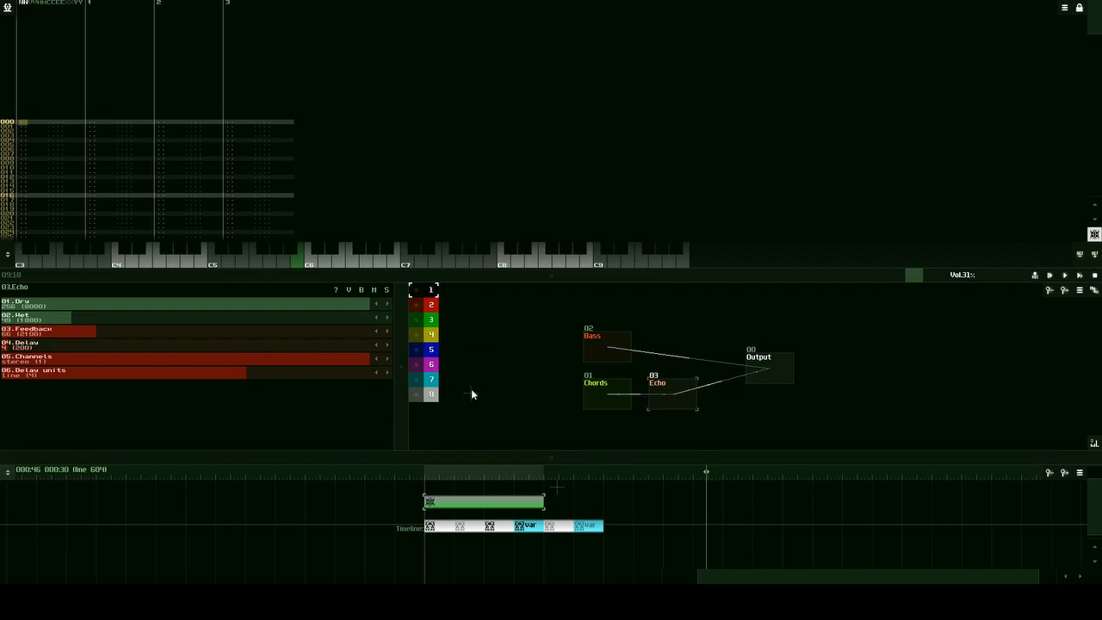
# Delete the empty 256-line pattern, and play the song briefly from the start to hear the echo.
pyautogui.press('Delete')
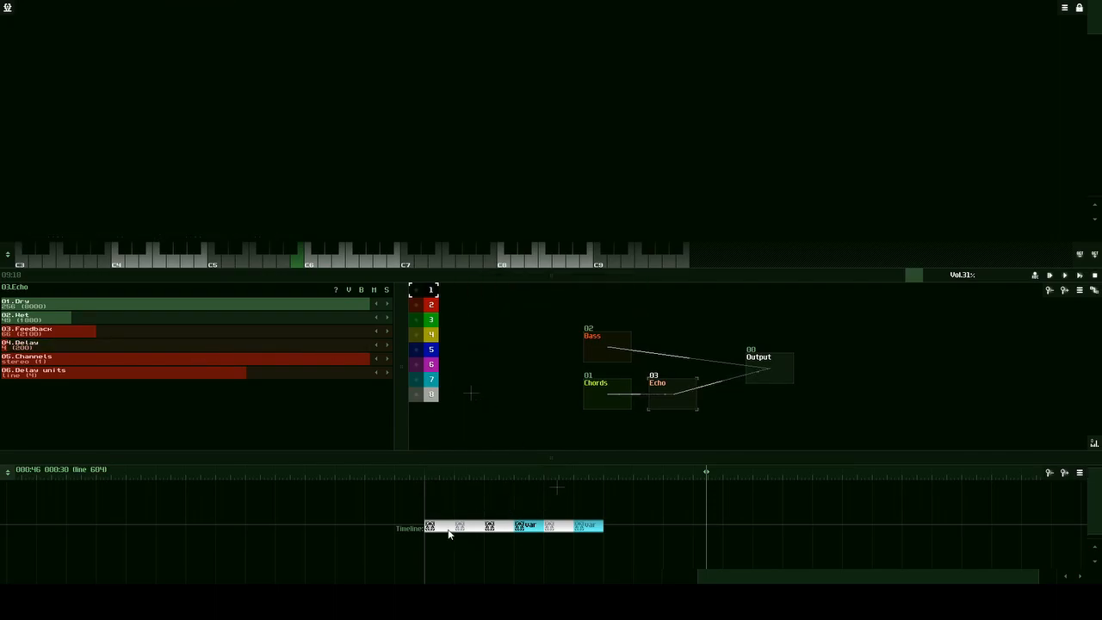
pyautogui.hotkey('ctrl', 'z')
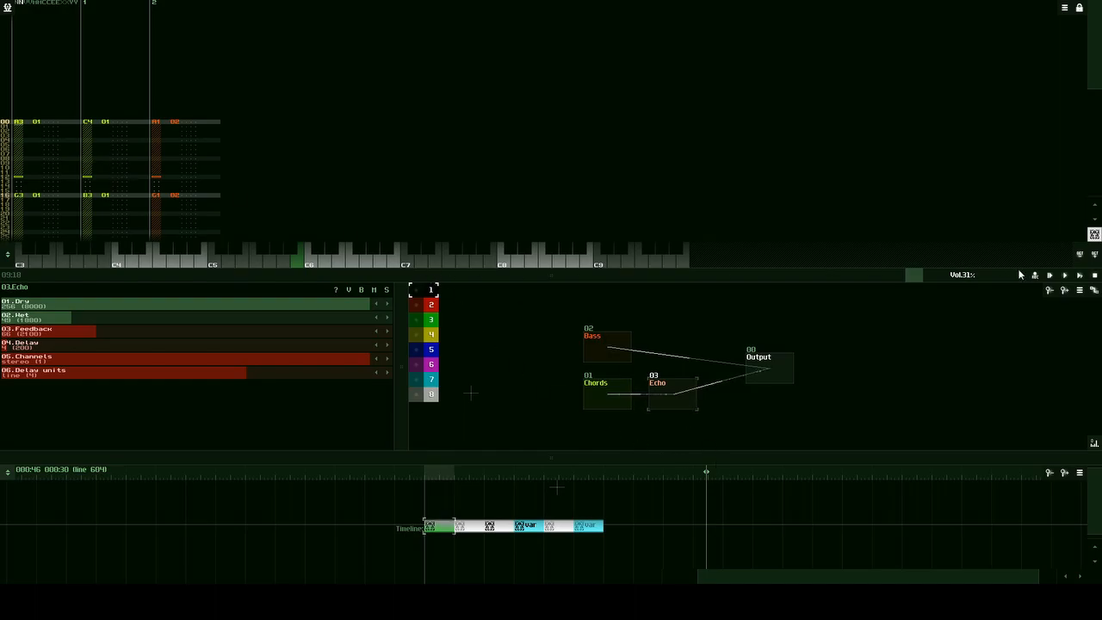
pyautogui.click(1064, 275)
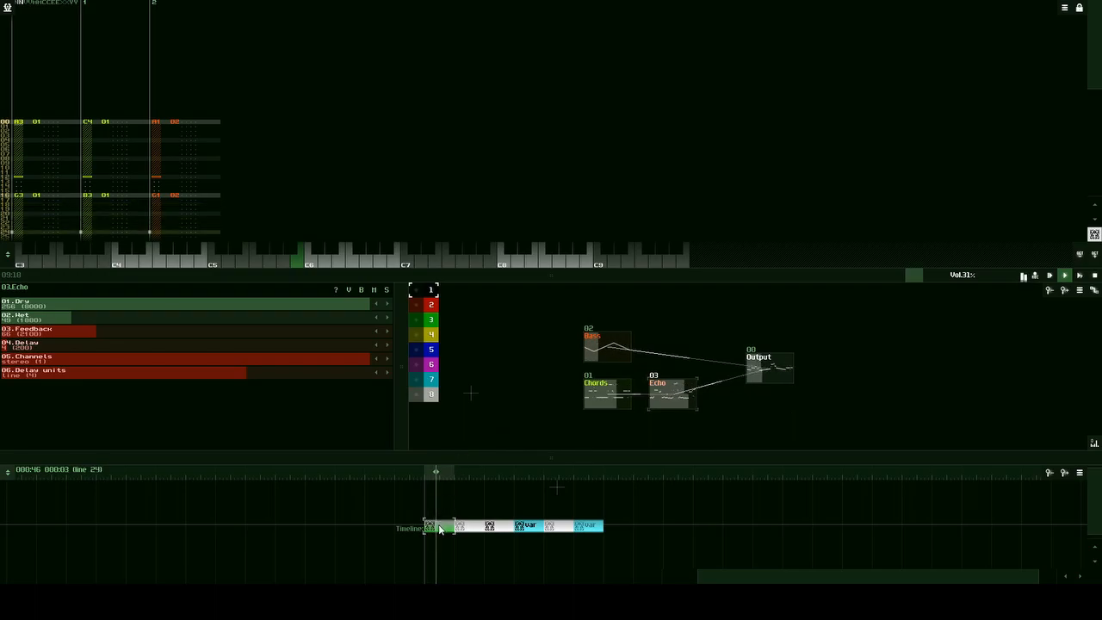
pyautogui.click(1065, 275)
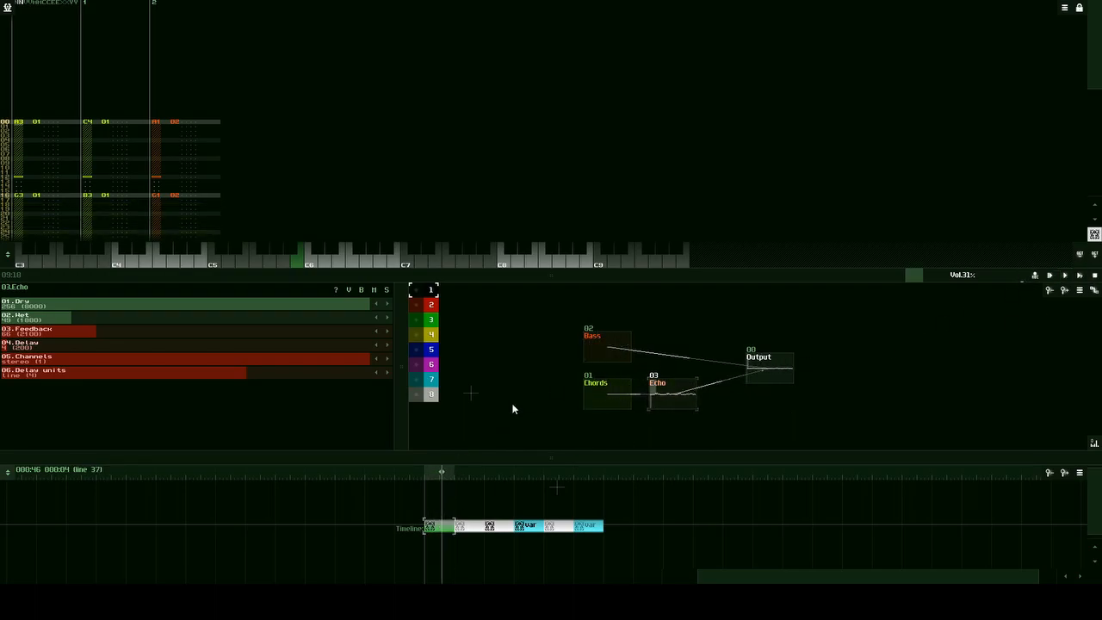
# Create a test pattern after the end of the song, and enter C4 Chords notes on lines 00, 08, 16 and 24.
pyautogui.doubleClick(438, 504)
pyautogui.moveTo(437, 504); pyautogui.dragTo(615, 508)
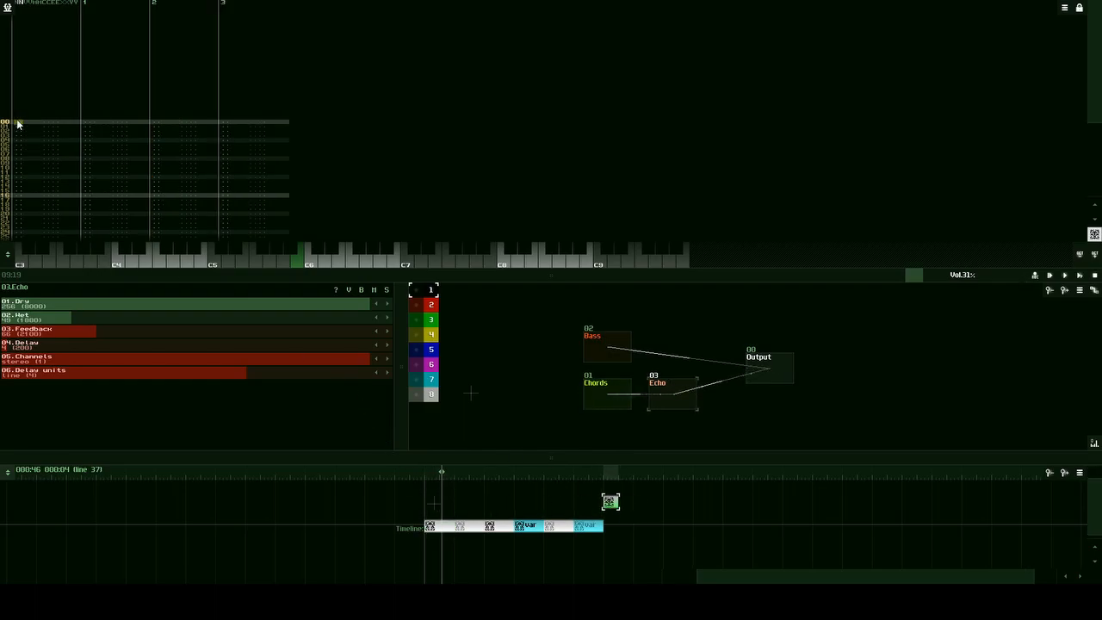
pyautogui.click(101, 126)
pyautogui.press('z')
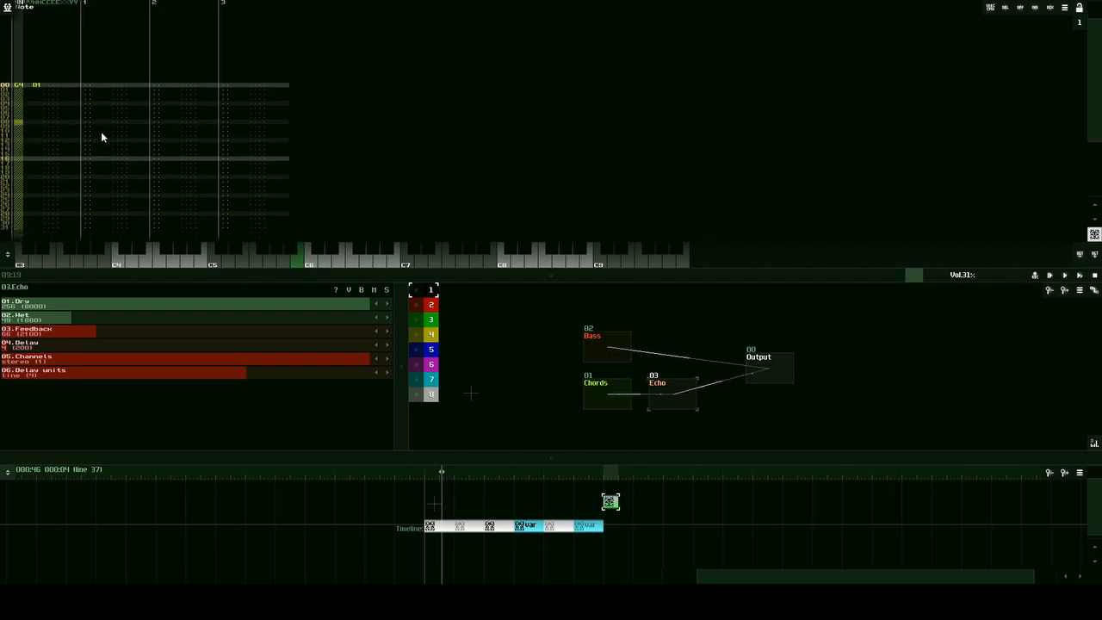
pyautogui.press('z')
pyautogui.press('z')
pyautogui.press('z')
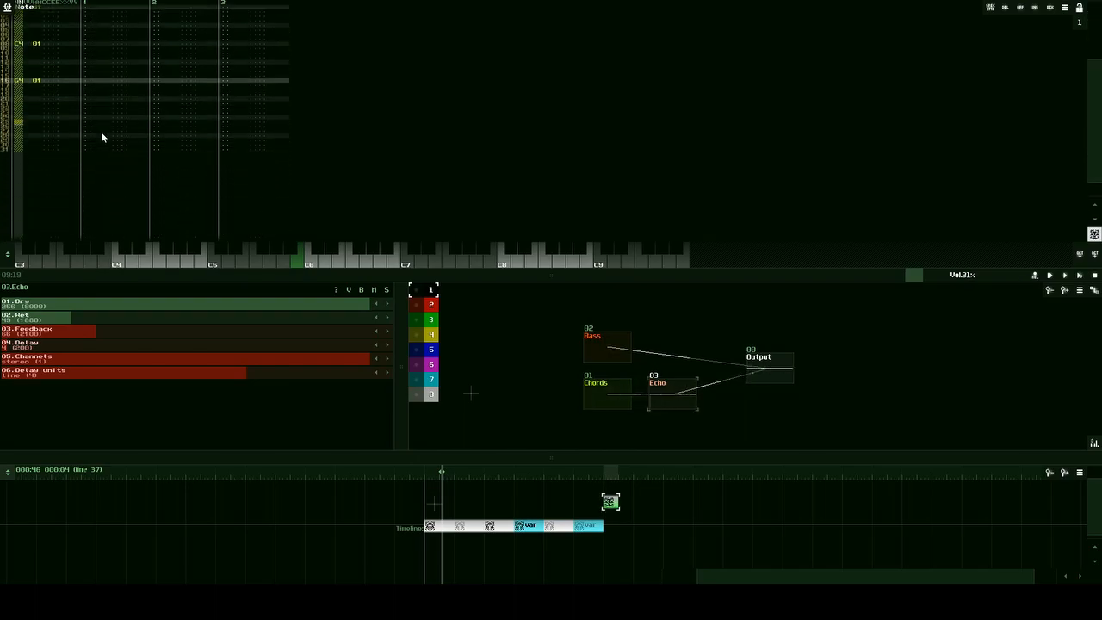
# Play the C4 test pattern to hear the echo repeats, and stop playback.
pyautogui.click(1076, 275)
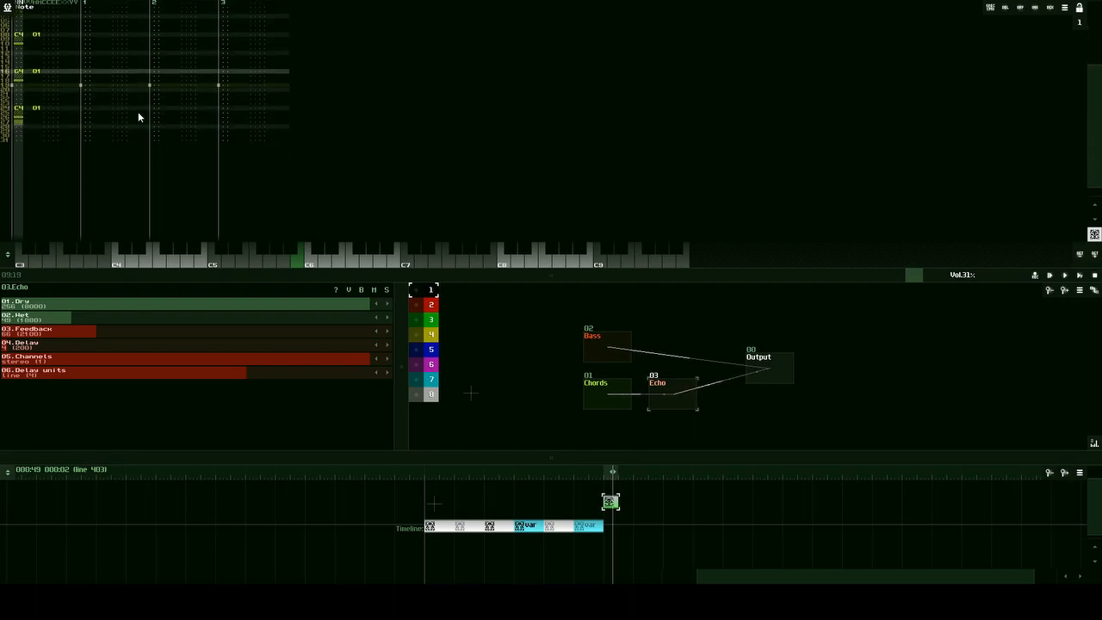
pyautogui.click(1079, 275)
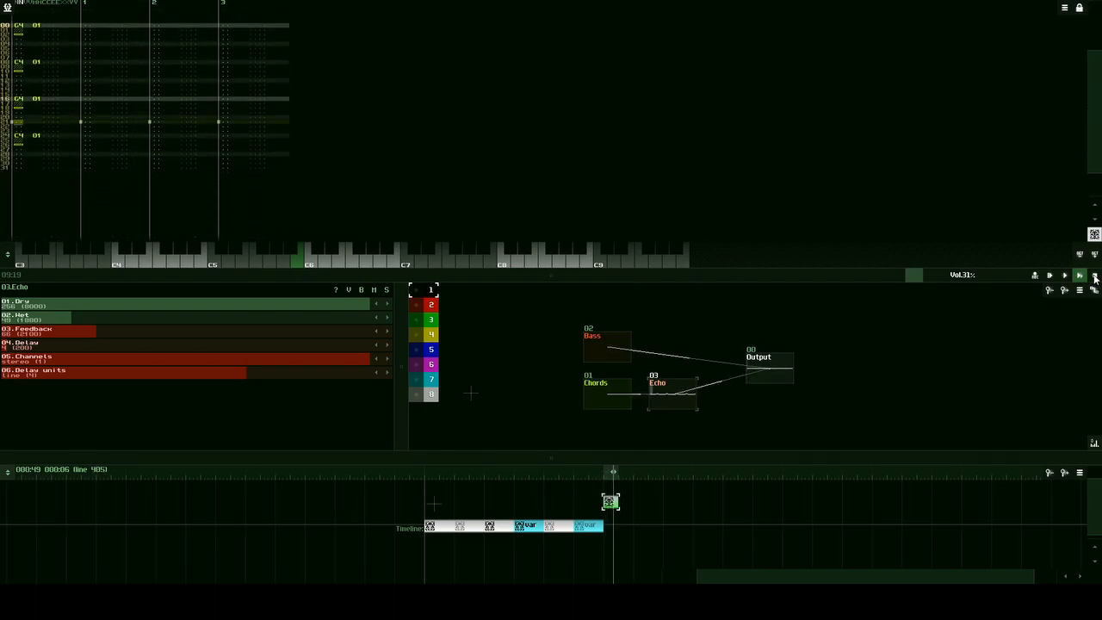
pyautogui.click(1095, 276)
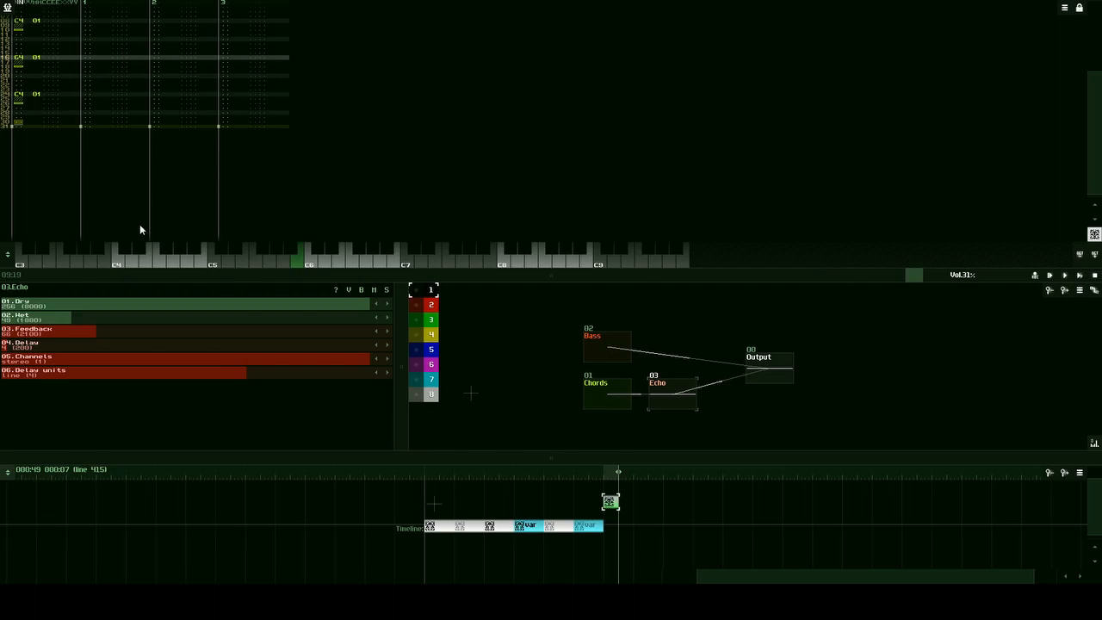
# Clear the C4 notes from the test pattern, and delete the pattern from the timeline.
pyautogui.scroll(5, 47, 162)
pyautogui.doubleClick(20, 53)
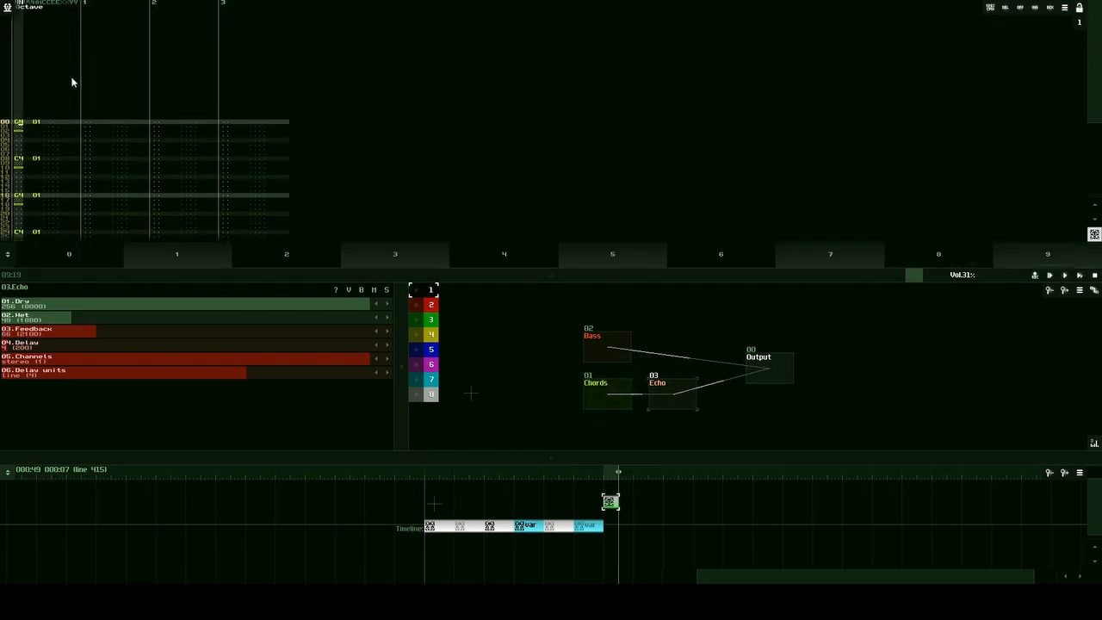
pyautogui.scroll(-10, 73, 81)
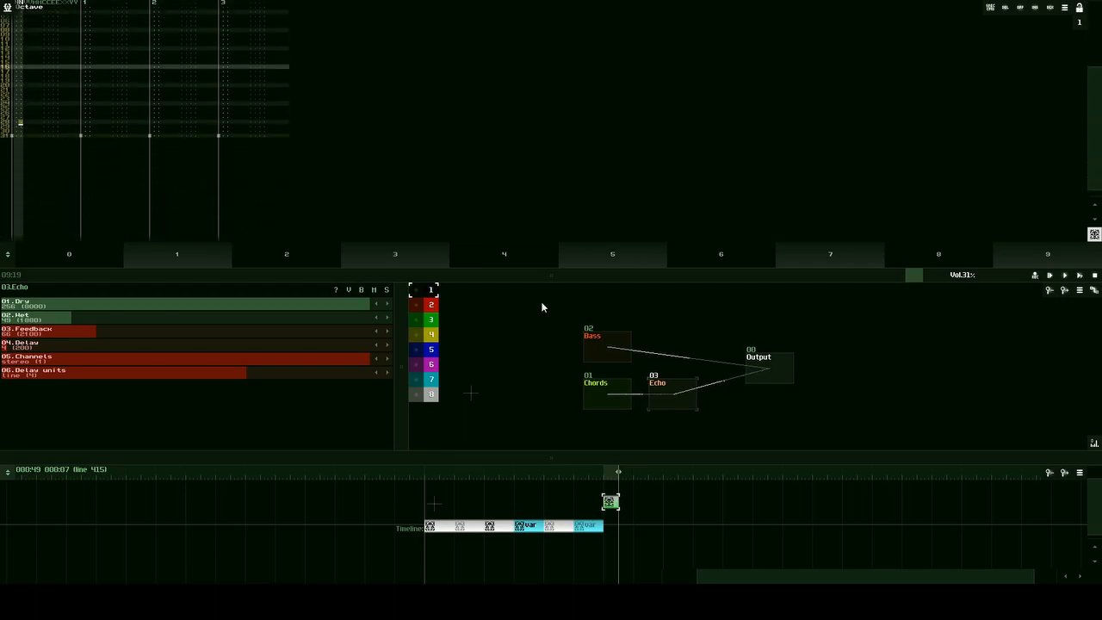
pyautogui.moveTo(455, 470); pyautogui.dragTo(455, 402)
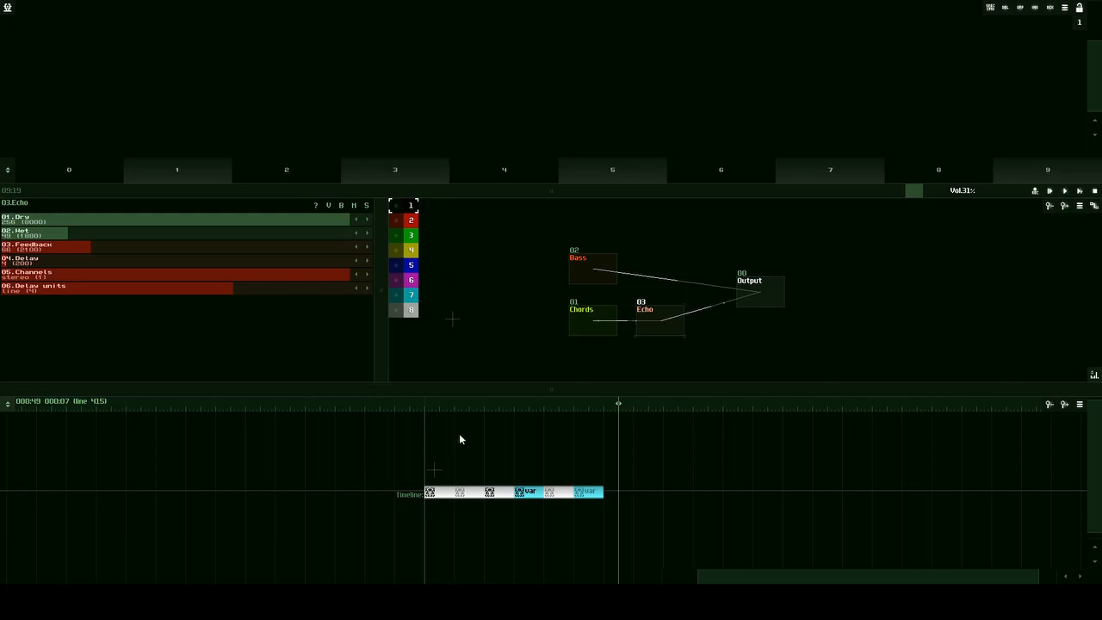
# Open the first pattern of the timeline in an enlarged editor, and set the velocity of both Chords notes on line 00 to 40.
pyautogui.click(432, 498)
pyautogui.moveTo(509, 387); pyautogui.dragTo(504, 462)
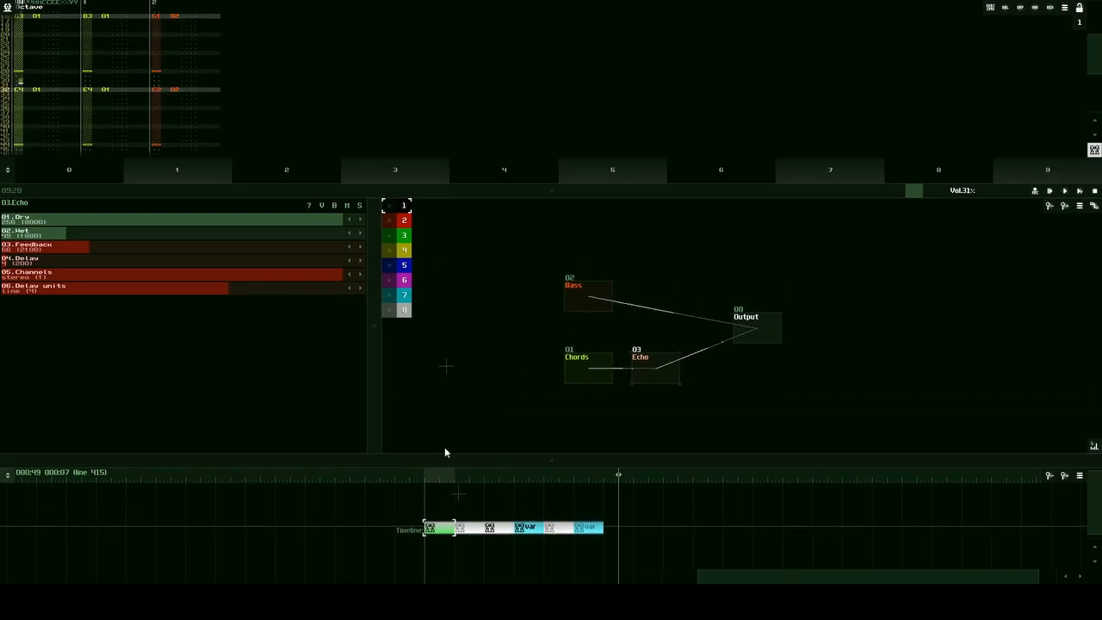
pyautogui.moveTo(337, 191); pyautogui.dragTo(426, 411)
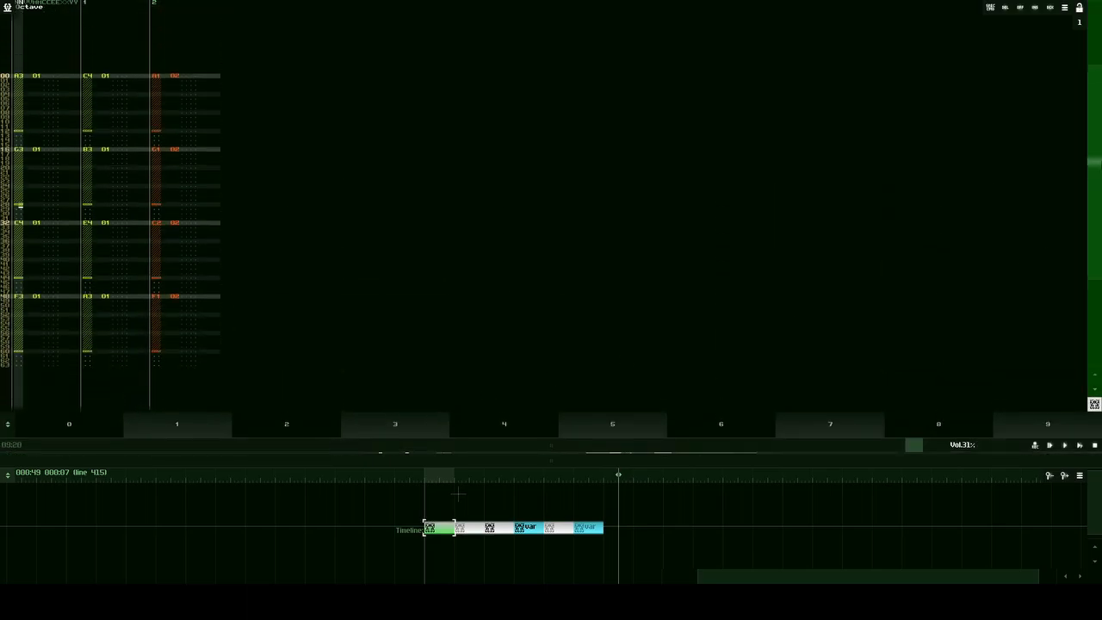
pyautogui.click(27, 197)
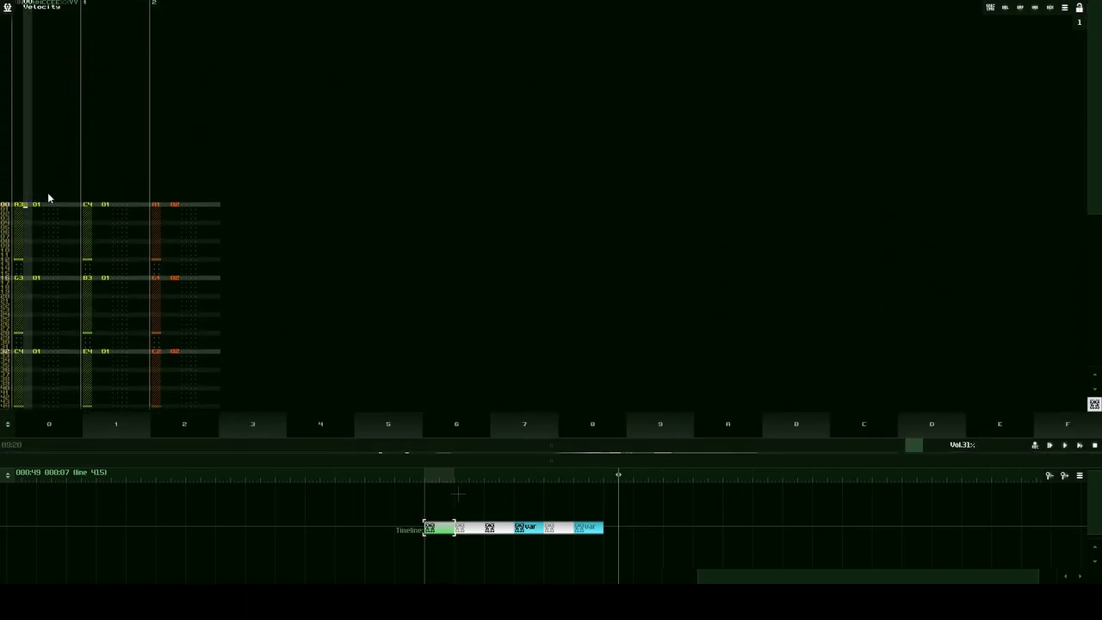
pyautogui.write('40')
pyautogui.click(94, 203)
pyautogui.write('40')
# Set the velocity of both Chords notes on line 16 to 40.
pyautogui.click(27, 276)
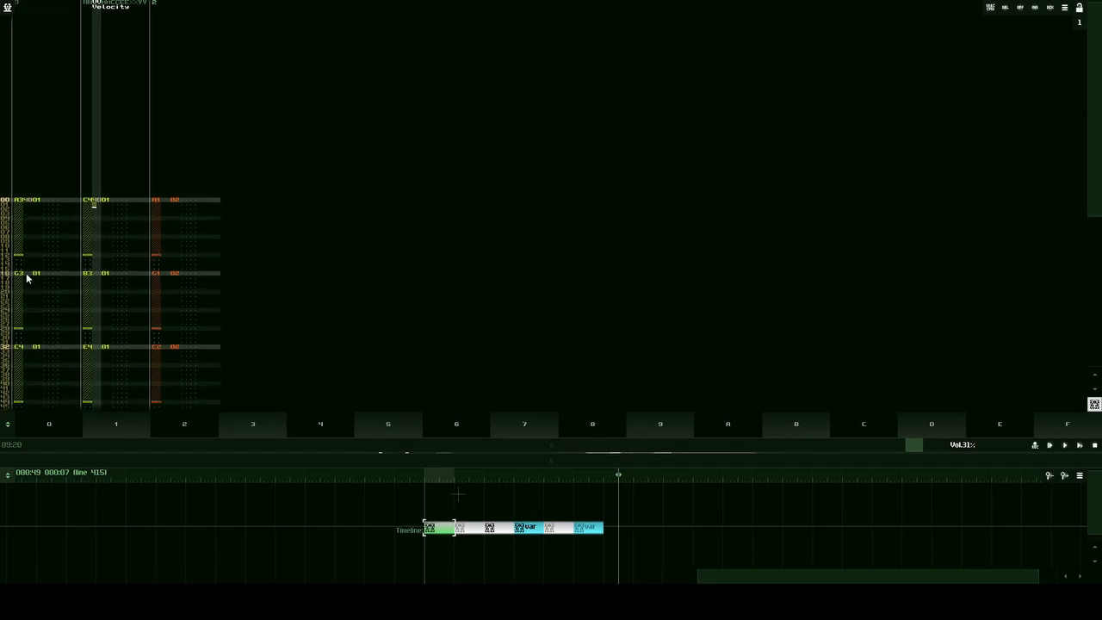
pyautogui.write('40')
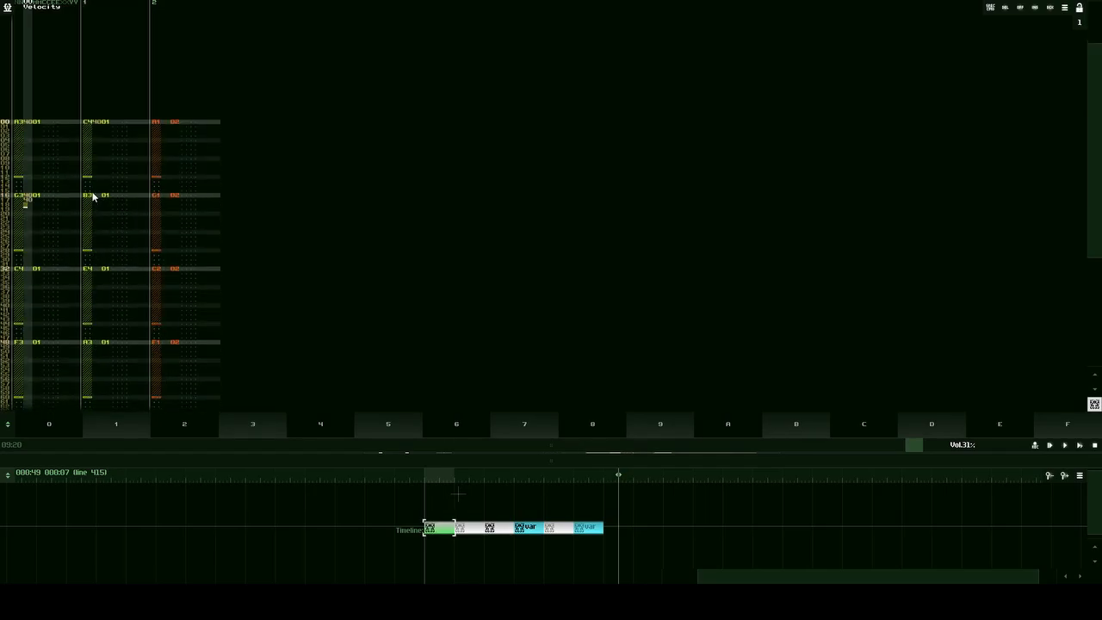
pyautogui.hotkey('ctrl', 'z')
pyautogui.click(93, 203)
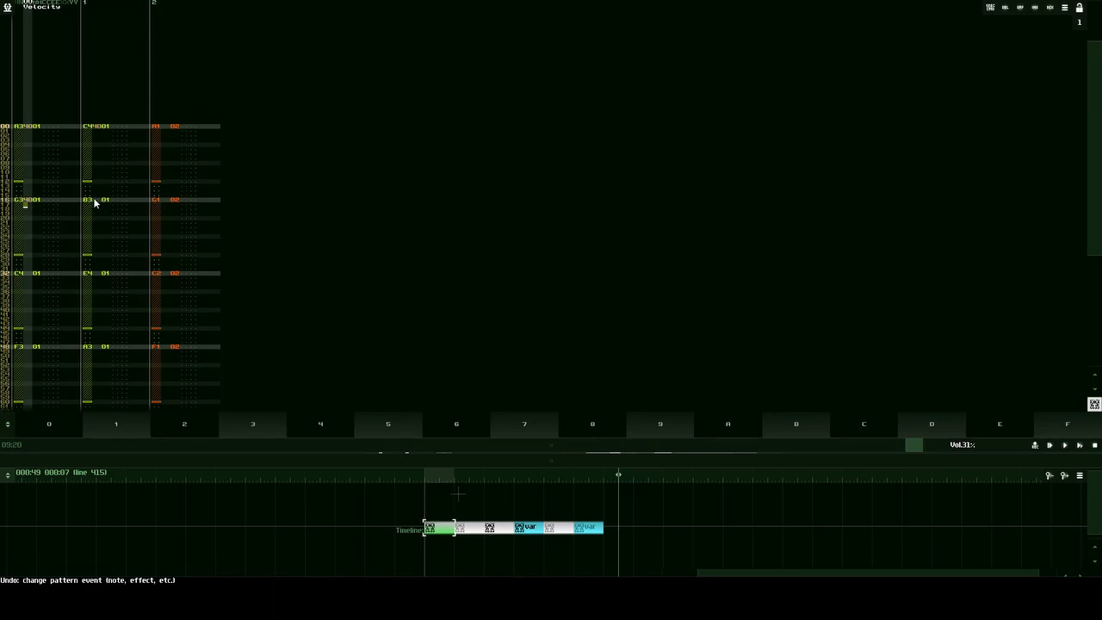
pyautogui.write('40')
# Set the velocity of the Chords notes on lines 32 and 48 to 40 in both tracks.
pyautogui.click(26, 277)
pyautogui.write('40')
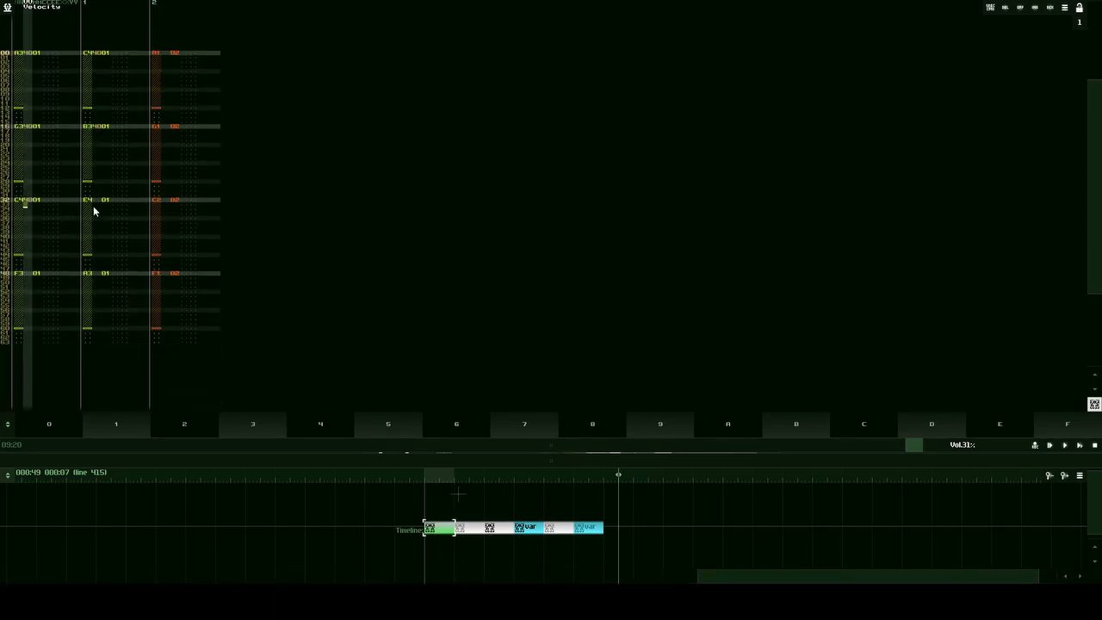
pyautogui.click(93, 204)
pyautogui.write('40')
pyautogui.click(29, 278)
pyautogui.write('40')
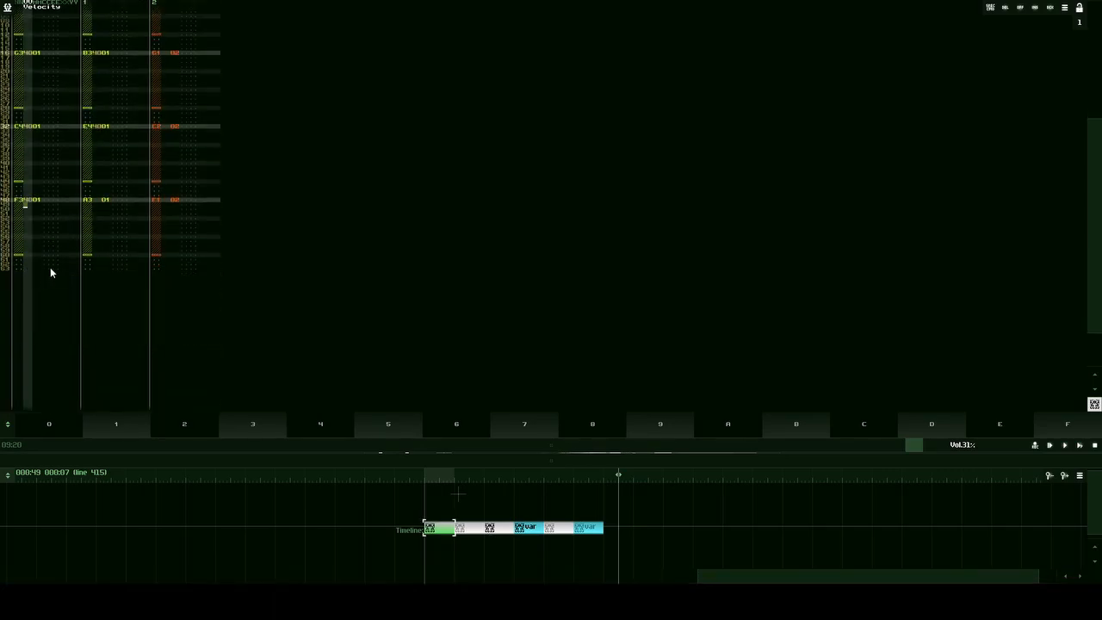
pyautogui.click(93, 204)
pyautogui.write('40')
pyautogui.scroll(10, 185, 305)
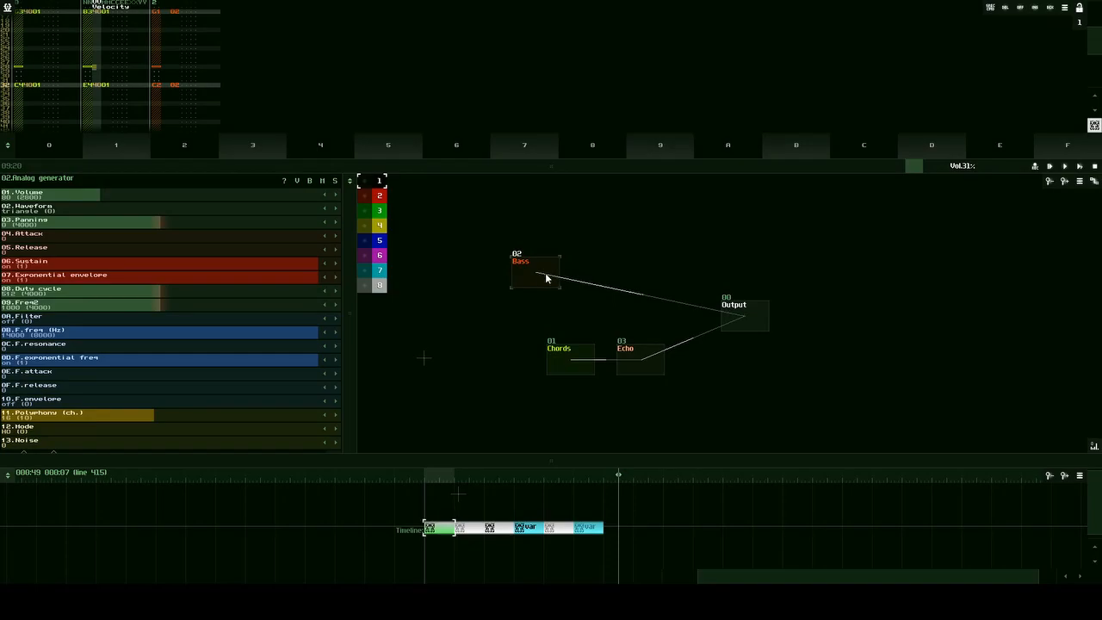
# Align the Bass module above Chords, and add a Distortion effect module between Bass and Output.
pyautogui.moveTo(546, 277); pyautogui.dragTo(582, 290)
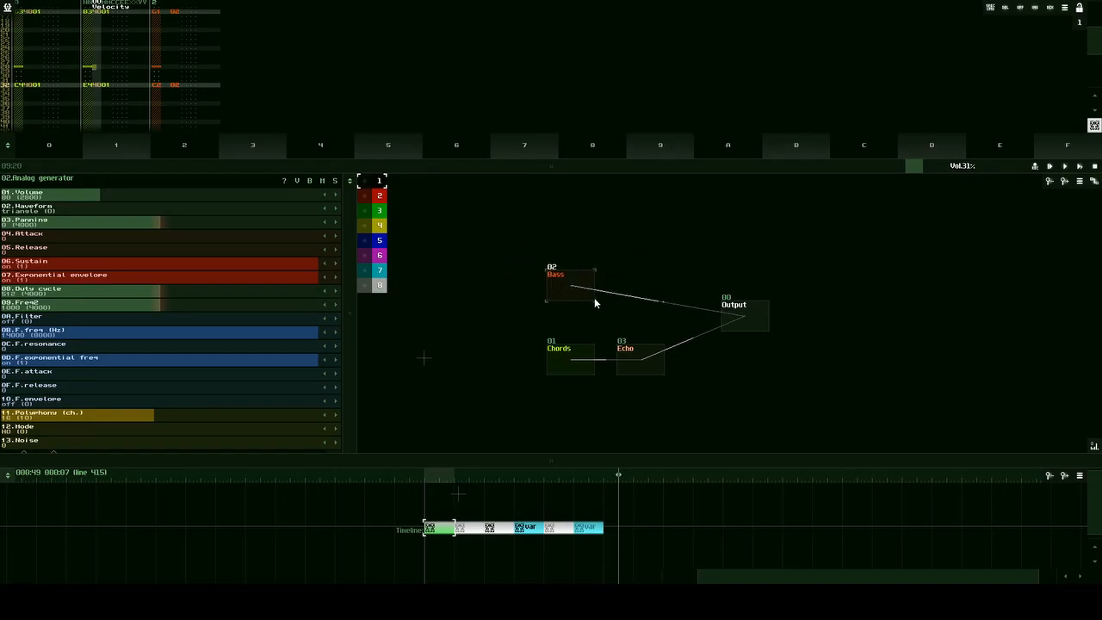
pyautogui.doubleClick(643, 222)
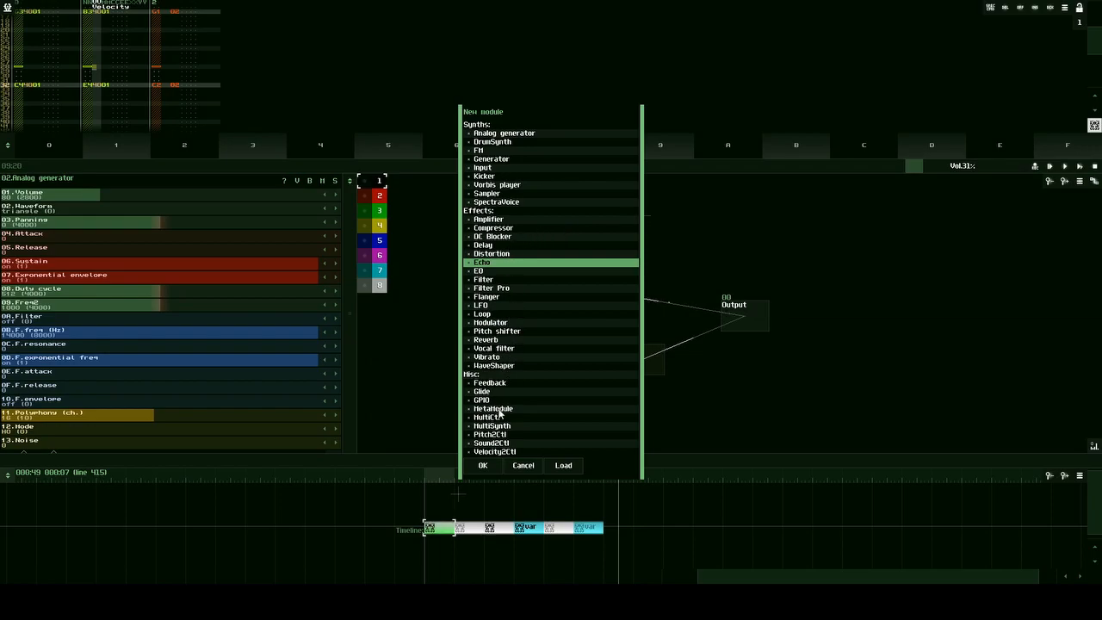
pyautogui.click(504, 257)
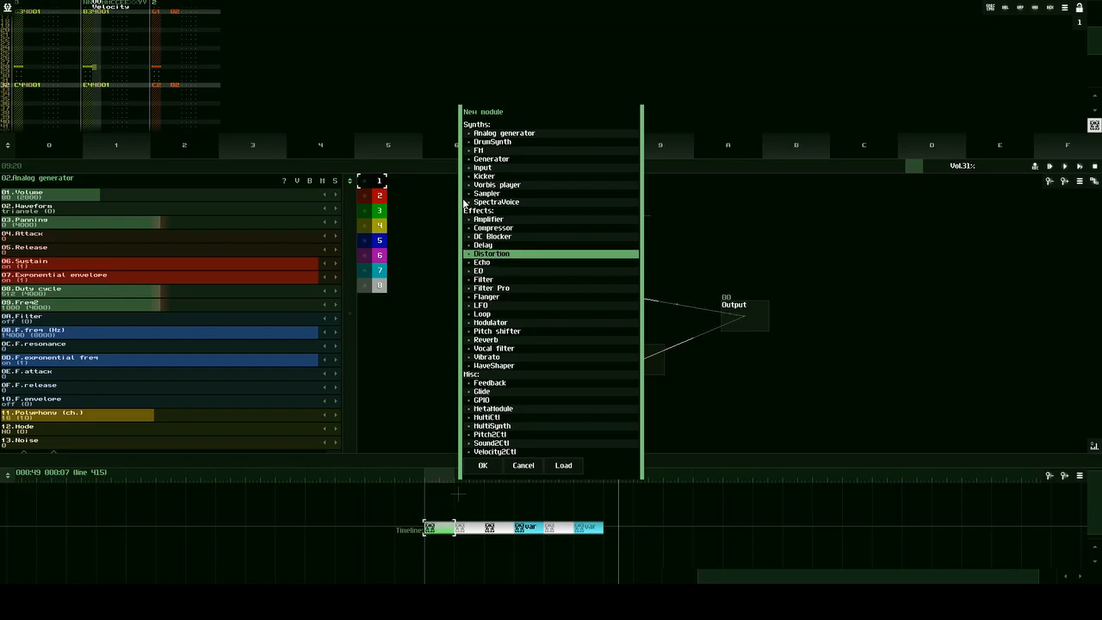
pyautogui.click(484, 465)
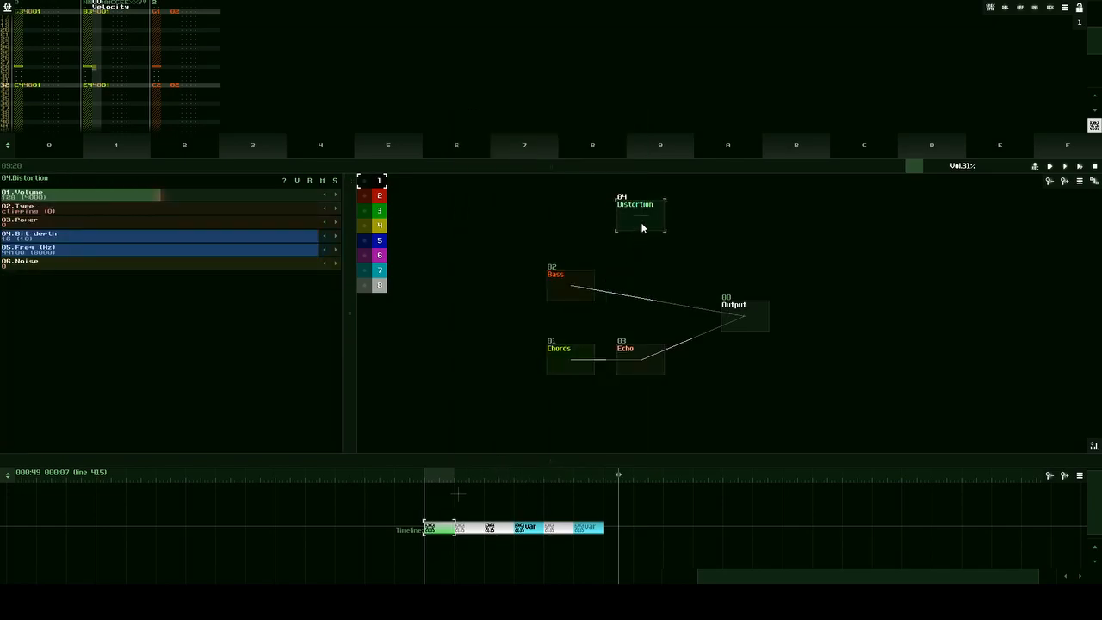
pyautogui.moveTo(676, 260); pyautogui.dragTo(664, 283)
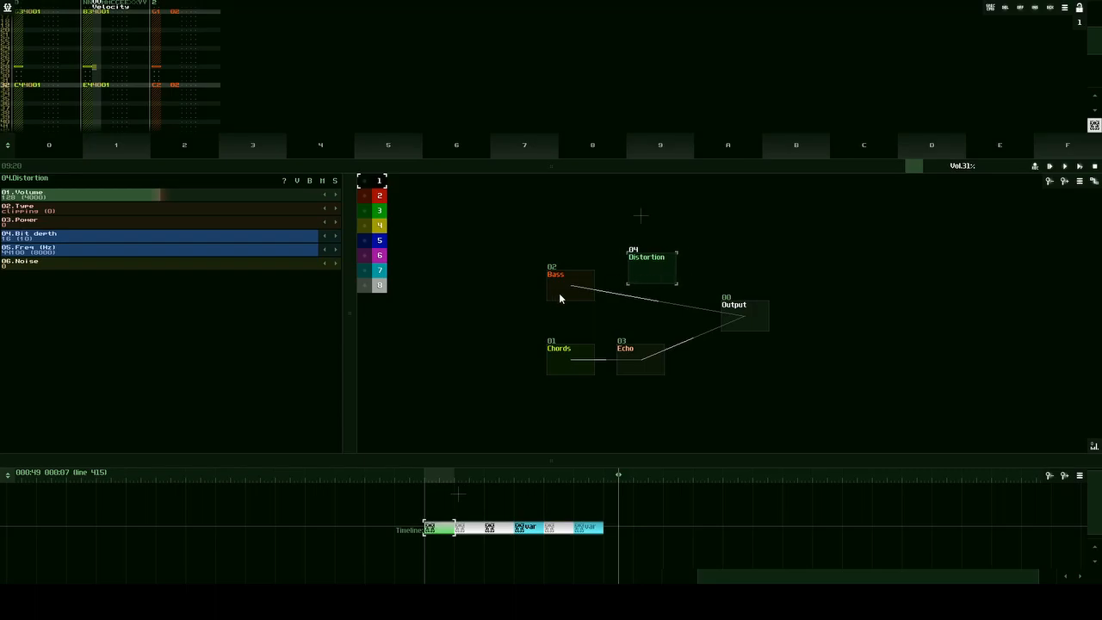
# Reroute the Bass through Distortion to Output instead of directly to Output, and line Distortion up beside Bass.
pyautogui.moveTo(572, 288); pyautogui.dragTo(744, 309)
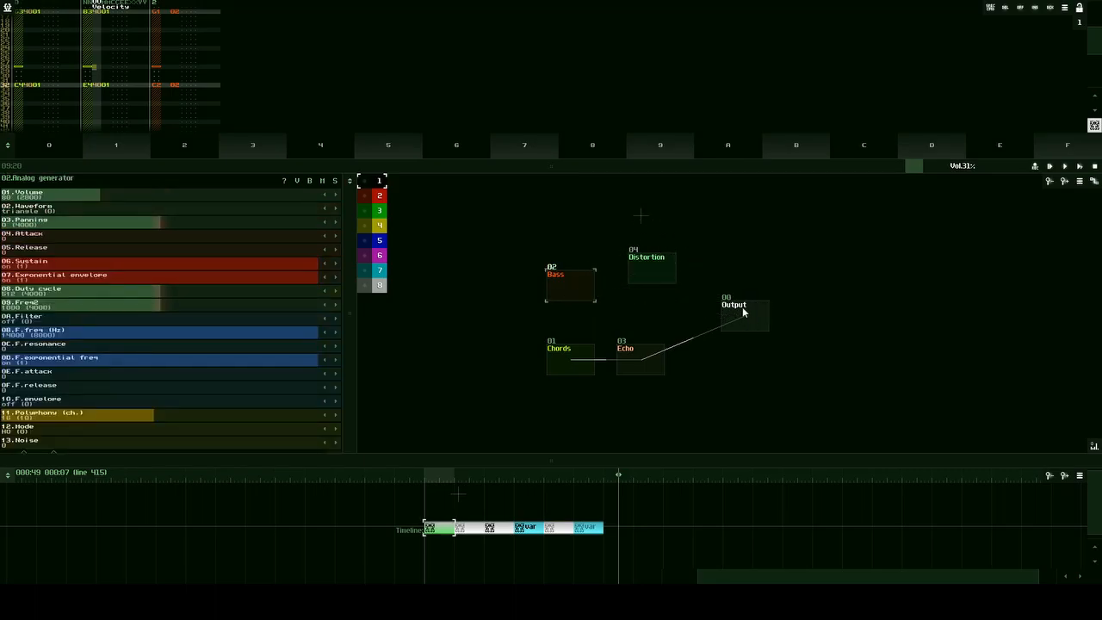
pyautogui.click(565, 298)
pyautogui.moveTo(570, 290); pyautogui.dragTo(746, 311)
pyautogui.moveTo(650, 272); pyautogui.dragTo(634, 287)
pyautogui.moveTo(562, 283)
pyautogui.mouseDown()
pyautogui.moveTo(567, 273)
pyautogui.moveTo(567, 283)
pyautogui.mouseUp()
pyautogui.click(639, 284)
pyautogui.click(574, 284)
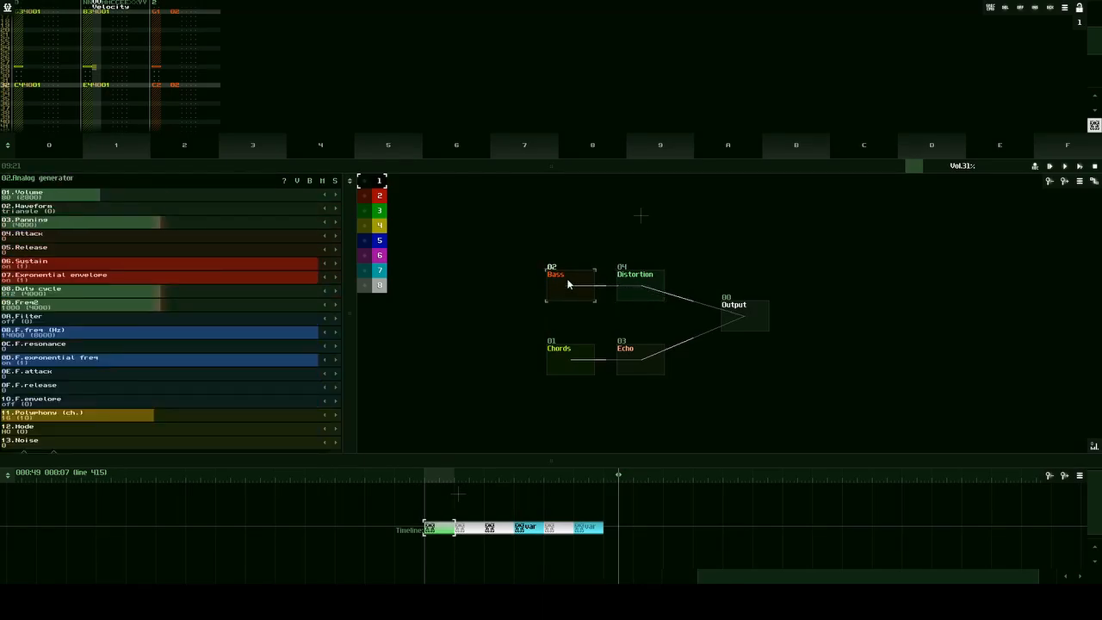
# Set the Distortion module's Bit depth to 5.
pyautogui.click(642, 291)
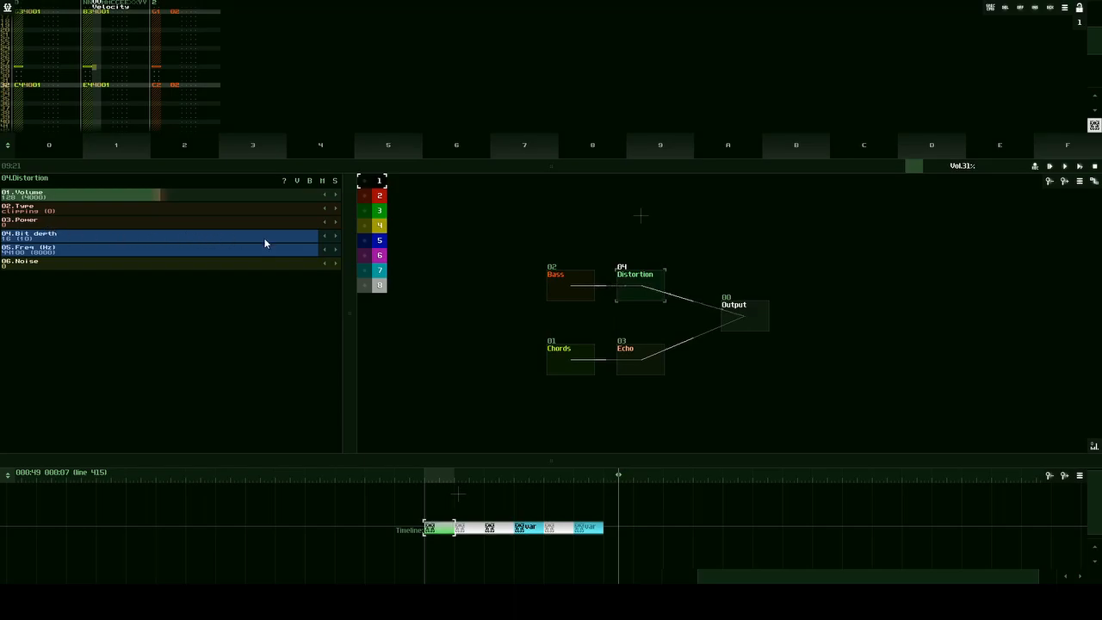
pyautogui.moveTo(308, 239)
pyautogui.mouseDown()
pyautogui.moveTo(229, 239)
pyautogui.moveTo(314, 238)
pyautogui.moveTo(292, 247)
pyautogui.mouseUp()
pyautogui.moveTo(308, 238); pyautogui.dragTo(86, 235)
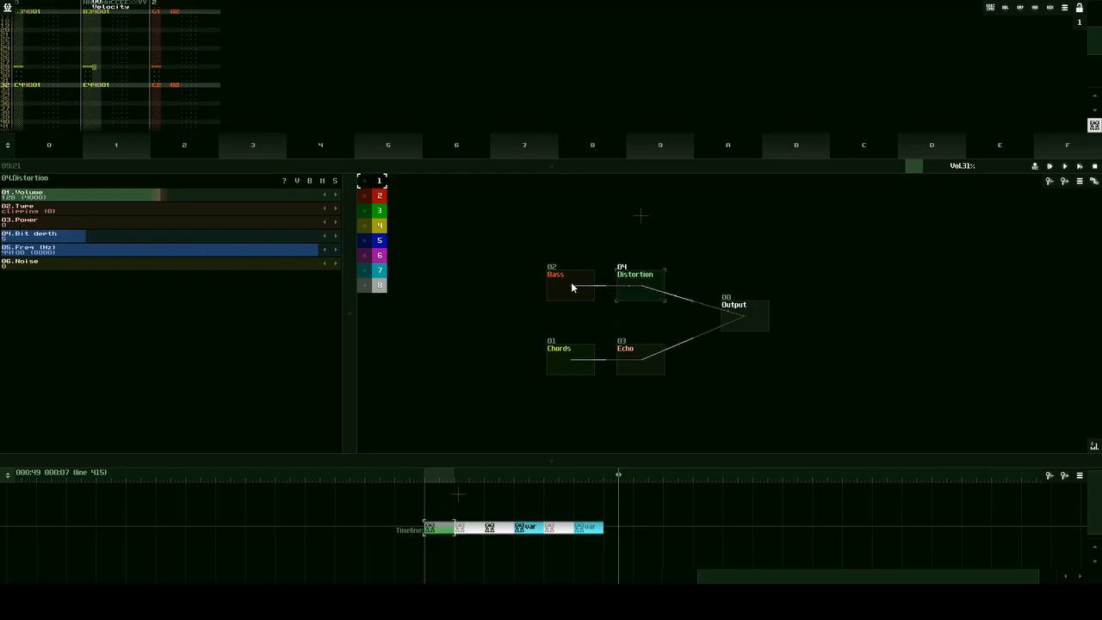
# Select the Bass module, and display the piano keyboard with its range extended down to C0.
pyautogui.moveTo(488, 167); pyautogui.dragTo(487, 239)
pyautogui.click(567, 326)
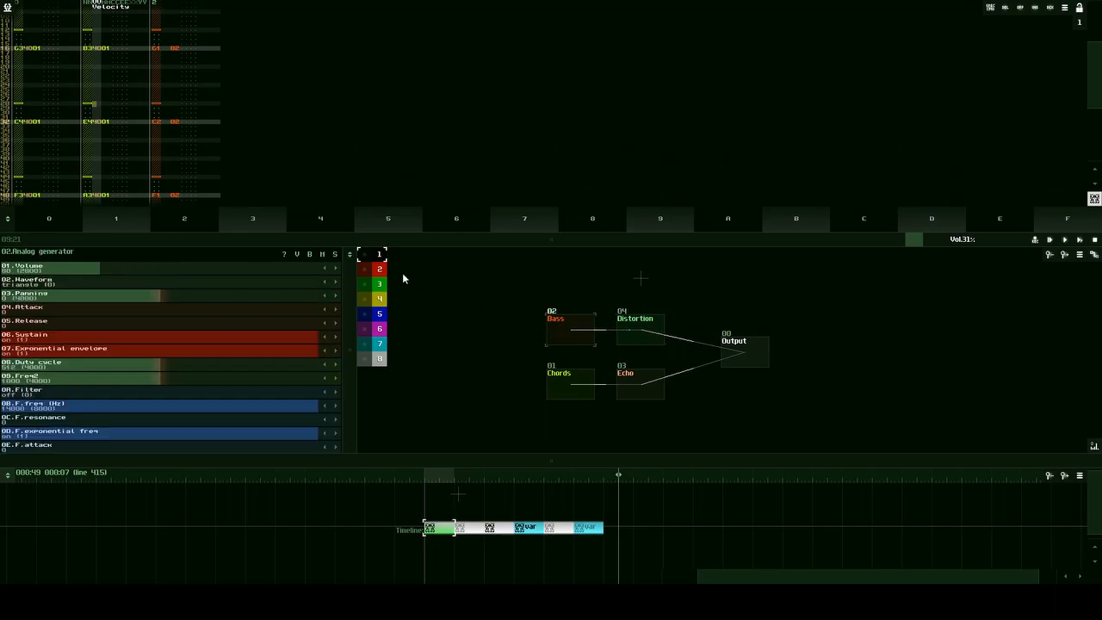
pyautogui.click(91, 196)
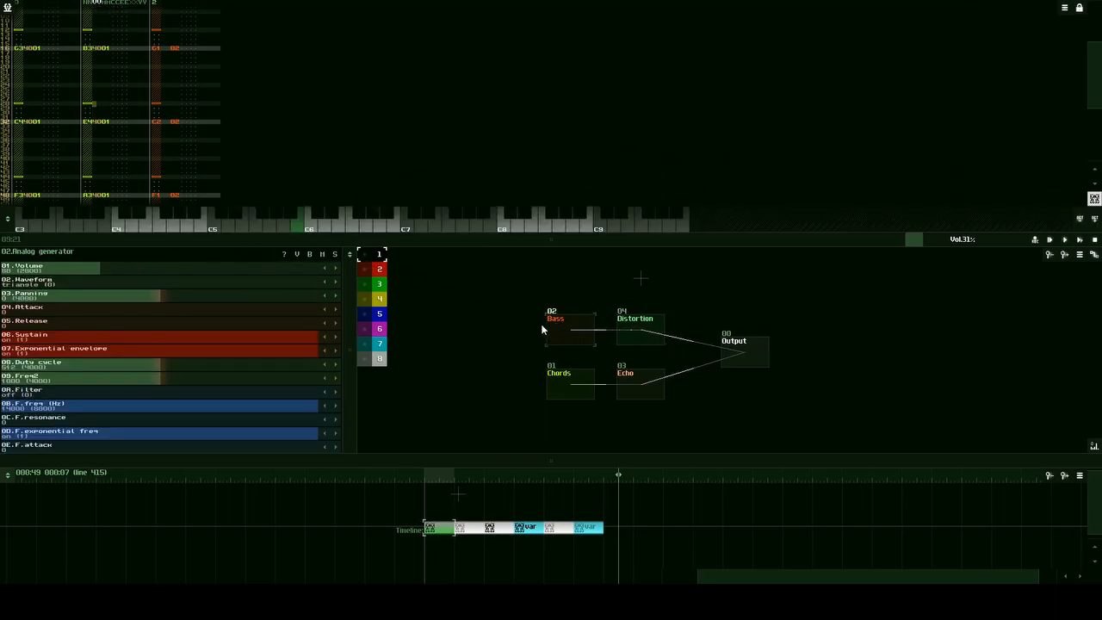
pyautogui.click(1081, 218)
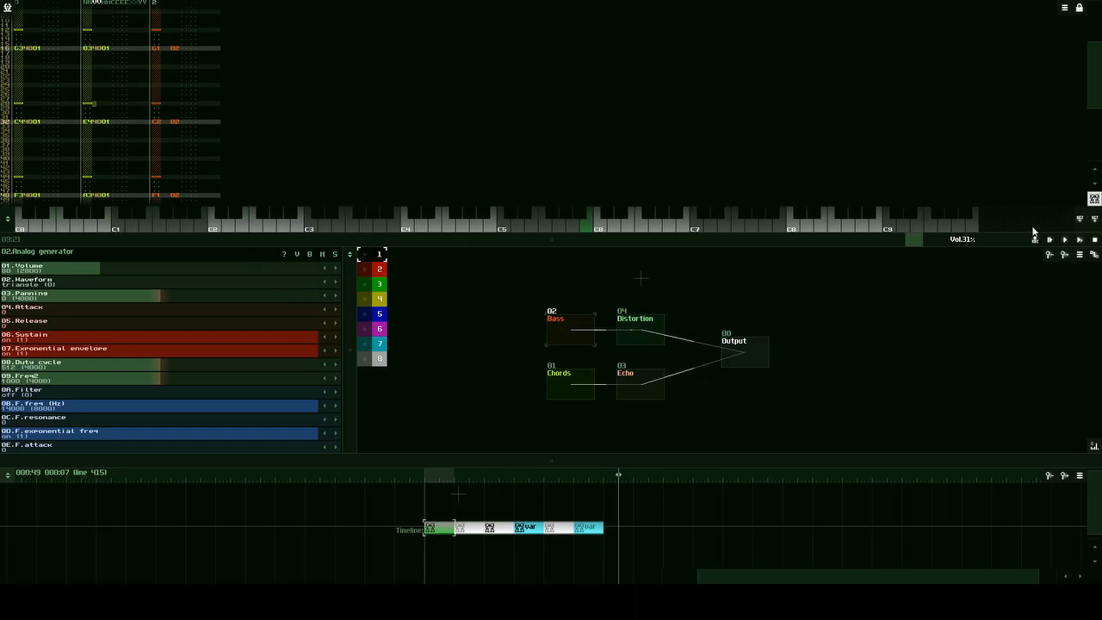
# Play several Bass notes between C1 and C2 to hear them through the Distortion.
pyautogui.click(188, 225)
pyautogui.click(198, 224)
pyautogui.click(214, 224)
pyautogui.click(200, 224)
pyautogui.click(174, 226)
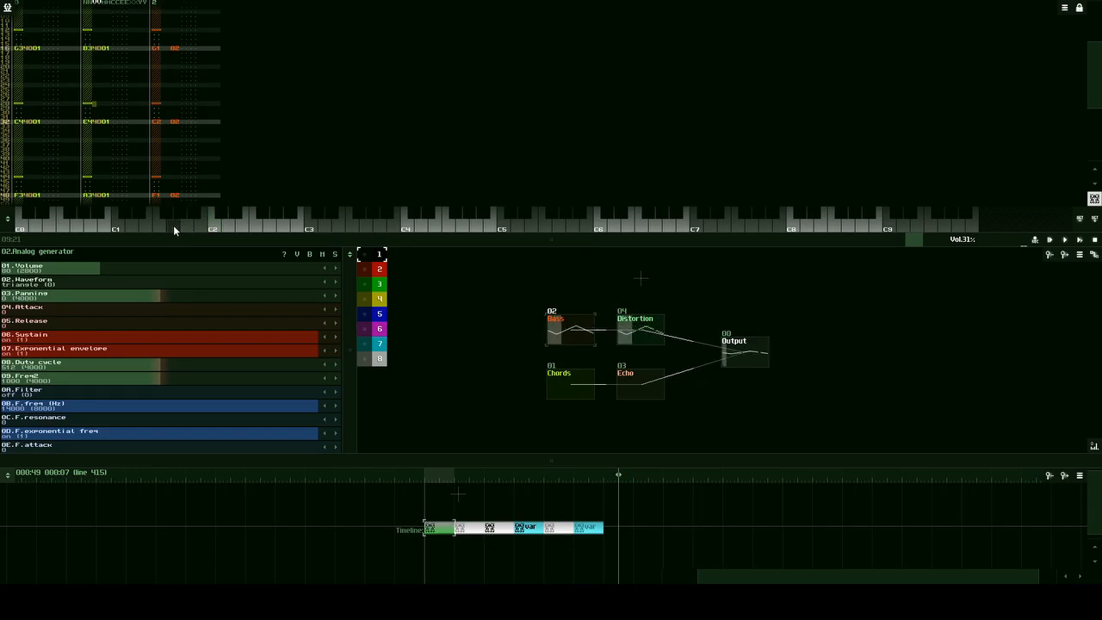
pyautogui.click(186, 226)
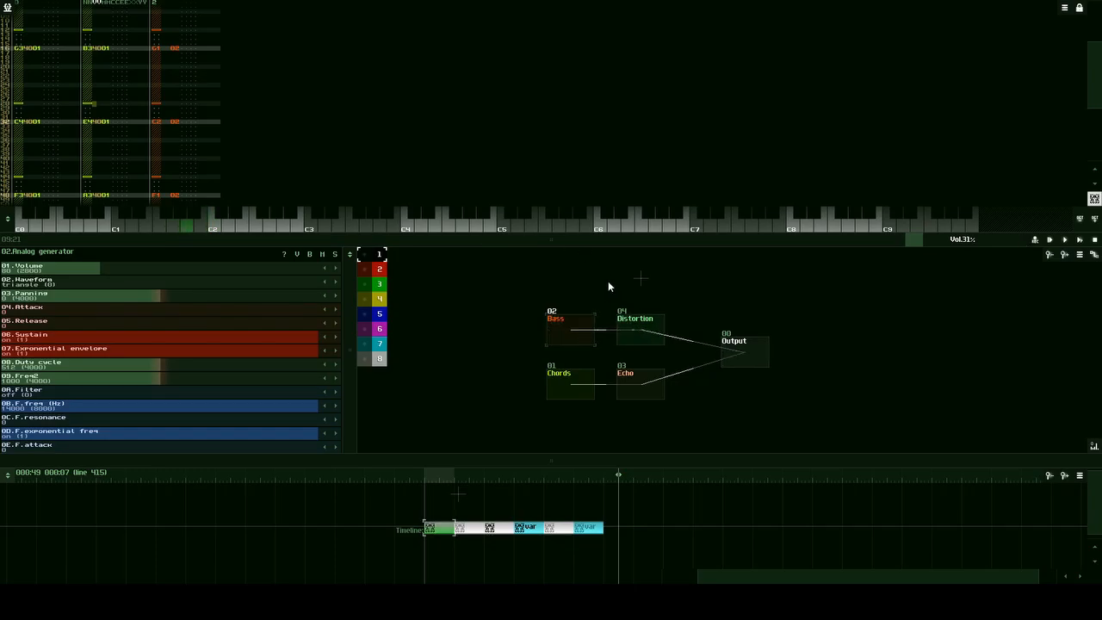
# Route Bass directly to Output to hear it undistorted, then reconnect it to Distortion and play the low notes again.
pyautogui.moveTo(582, 328); pyautogui.dragTo(737, 345)
pyautogui.click(262, 224)
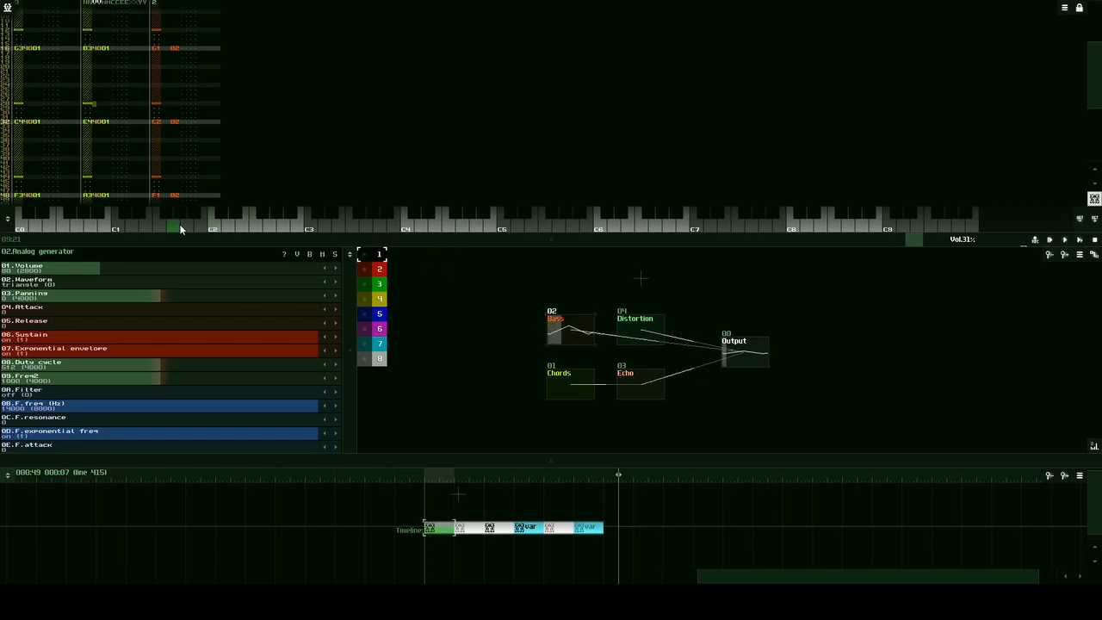
pyautogui.moveTo(590, 327); pyautogui.dragTo(626, 328)
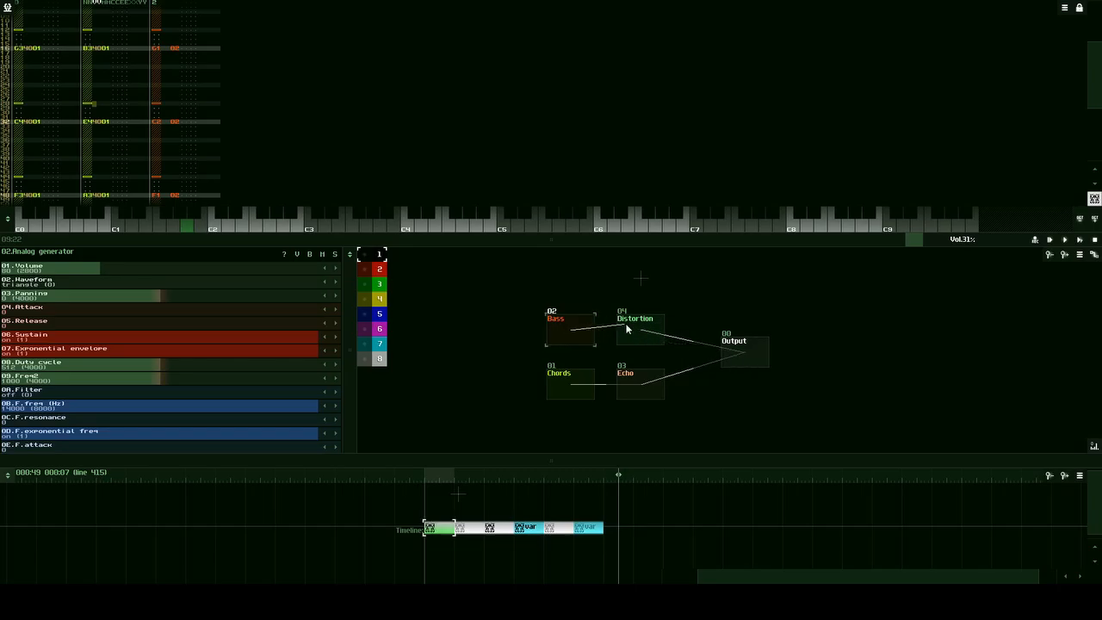
pyautogui.click(189, 230)
pyautogui.click(215, 229)
pyautogui.click(202, 229)
pyautogui.click(185, 226)
# Show the frequency spectrum display below the modules, enlarge it, and move Bass and Distortion up to make room.
pyautogui.click(1094, 446)
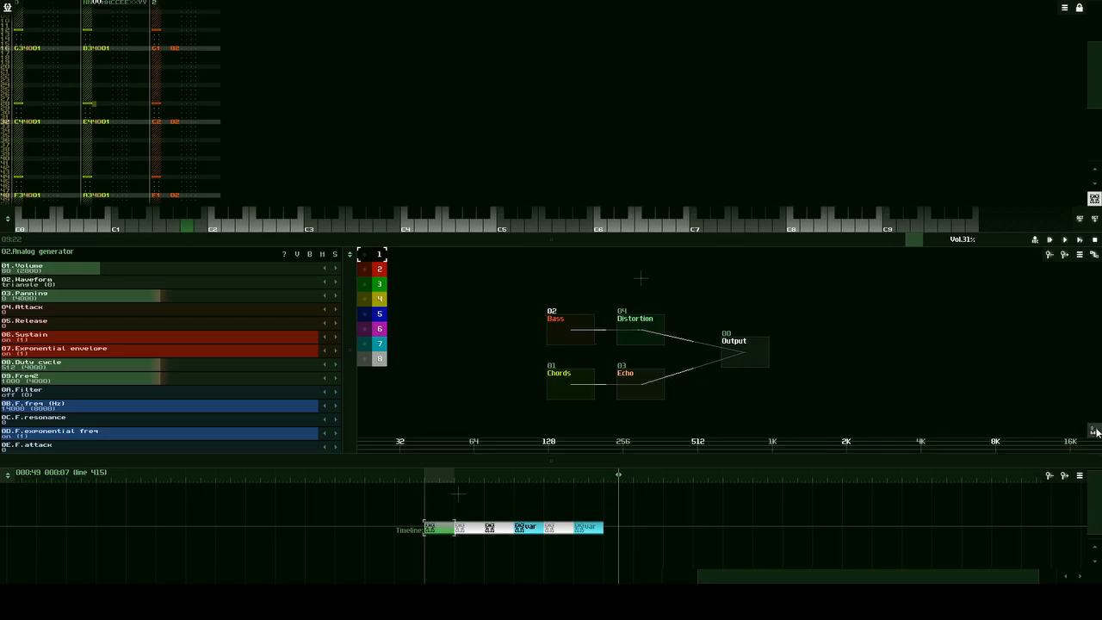
pyautogui.moveTo(1097, 402); pyautogui.dragTo(1097, 395)
pyautogui.moveTo(558, 326); pyautogui.dragTo(571, 286)
pyautogui.moveTo(639, 327); pyautogui.dragTo(647, 291)
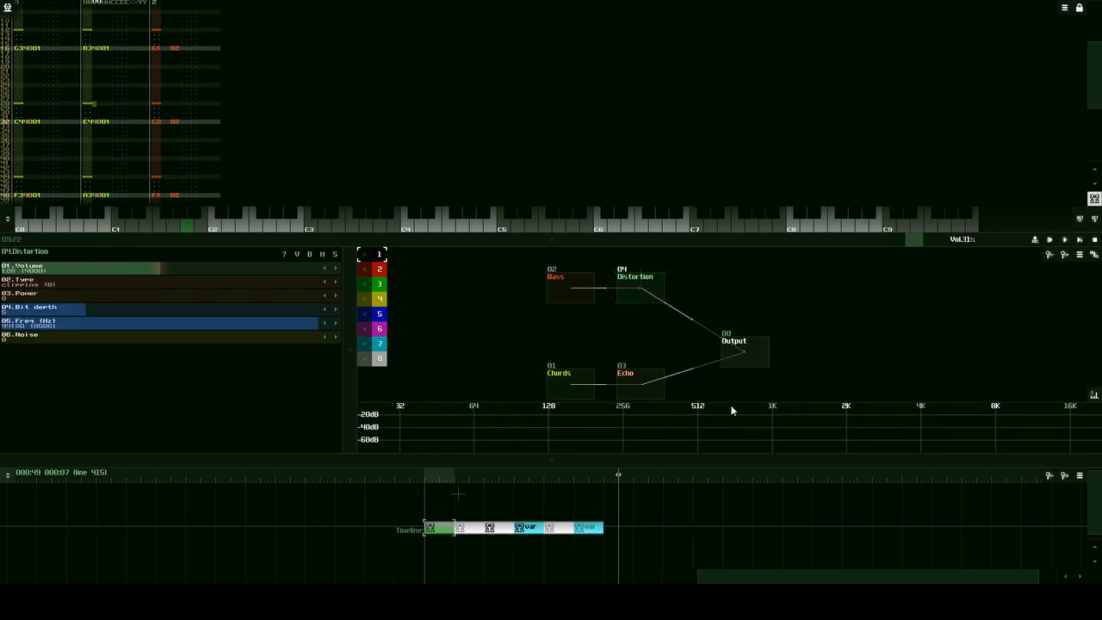
# Enlarge the module area, and compare the controllers of the Bass and Distortion modules.
pyautogui.click(566, 292)
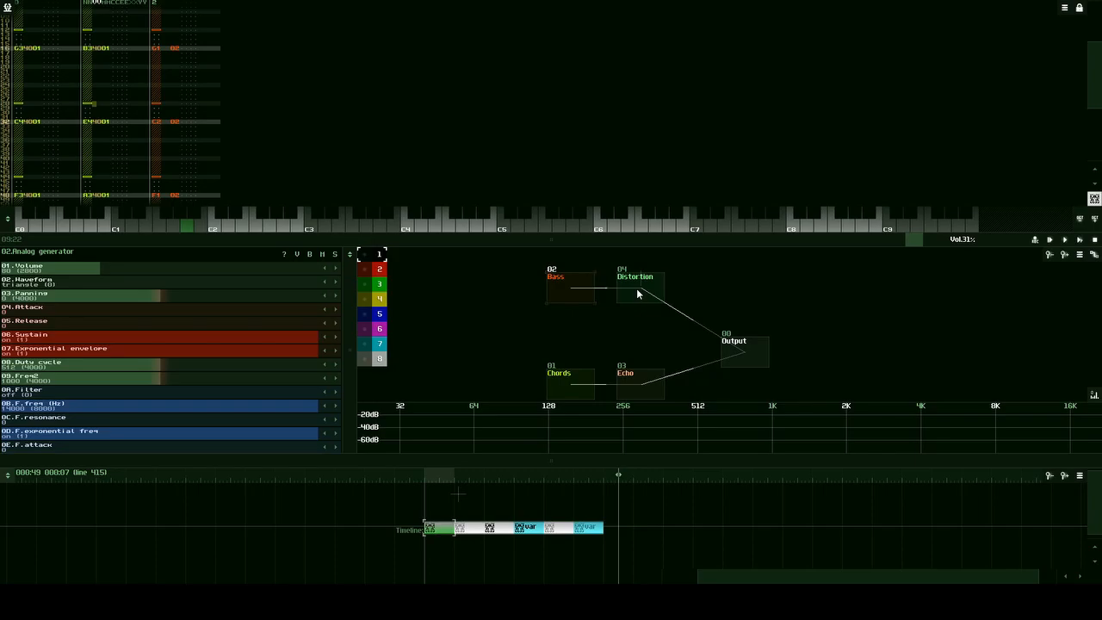
pyautogui.click(636, 288)
pyautogui.click(585, 282)
pyautogui.moveTo(353, 385); pyautogui.dragTo(374, 289)
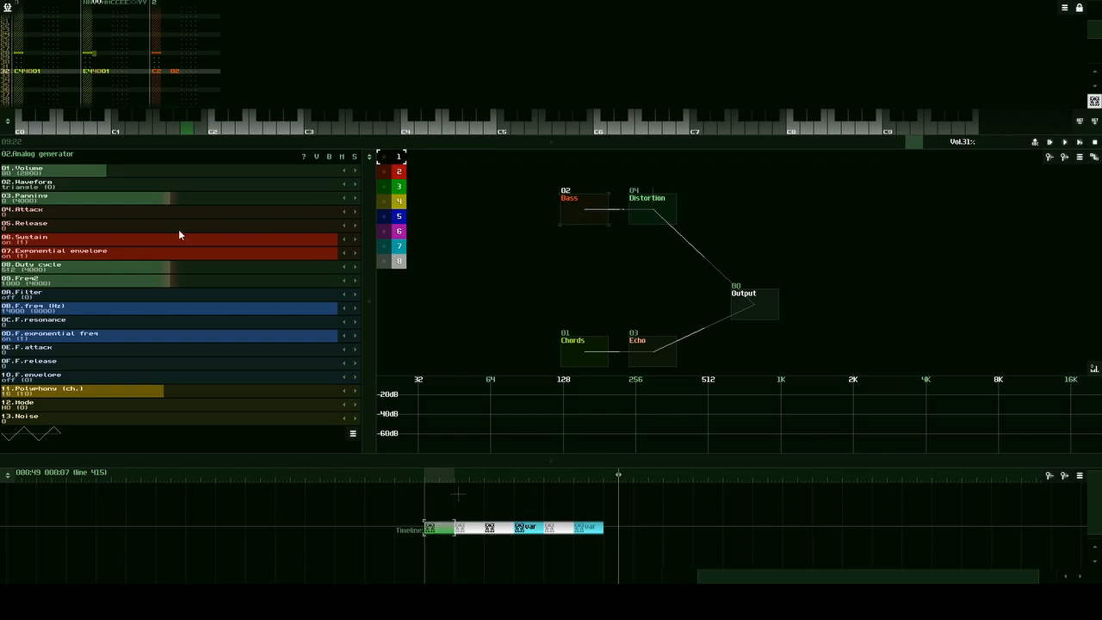
pyautogui.click(651, 221)
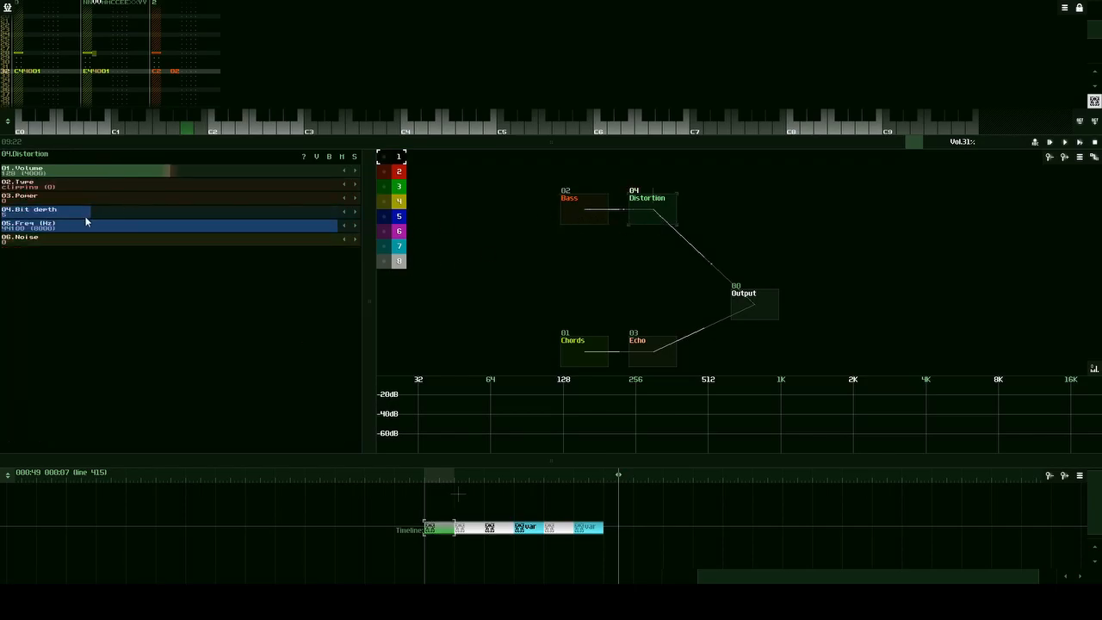
pyautogui.click(566, 213)
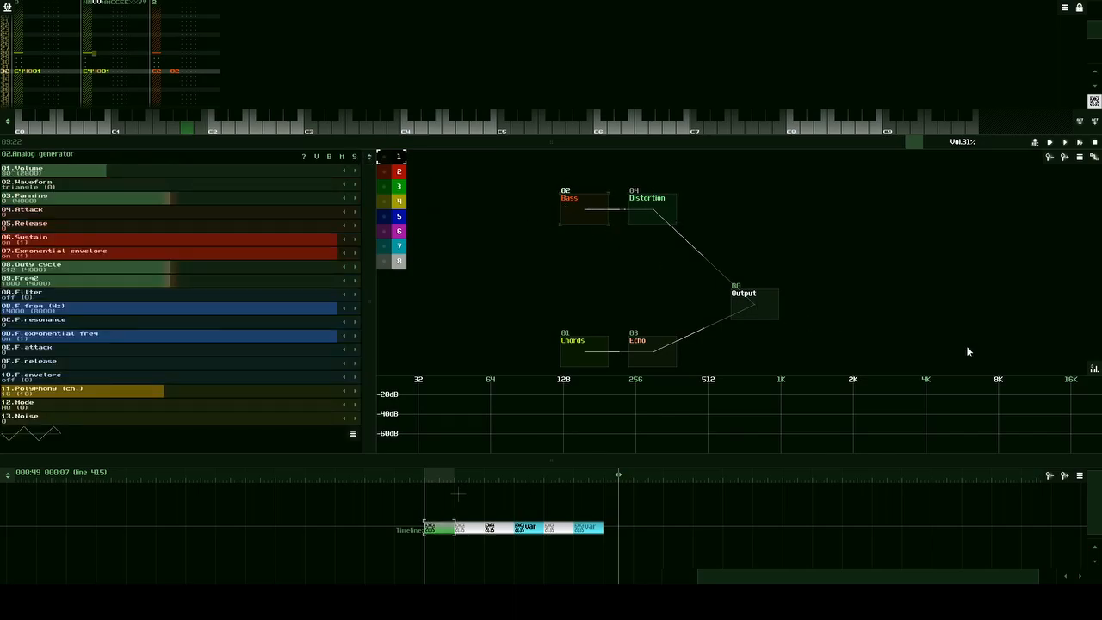
# Enlarge the spectrum display, play Bass notes to examine the harmonics added by Distortion, and reduce the display's height again.
pyautogui.moveTo(1095, 367); pyautogui.dragTo(1020, 356)
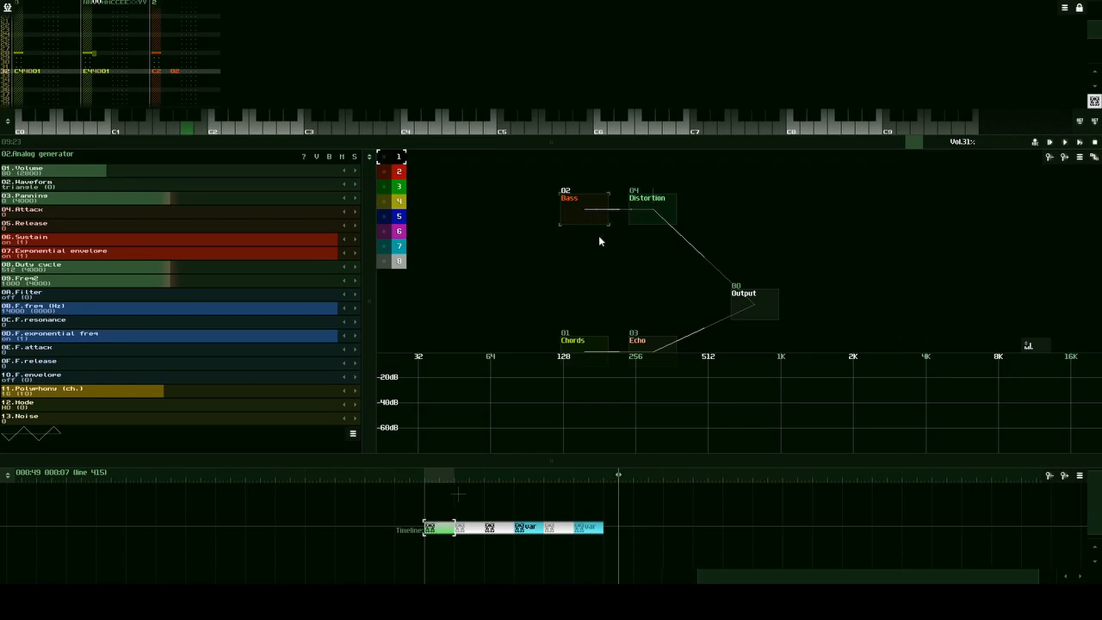
pyautogui.press('x')
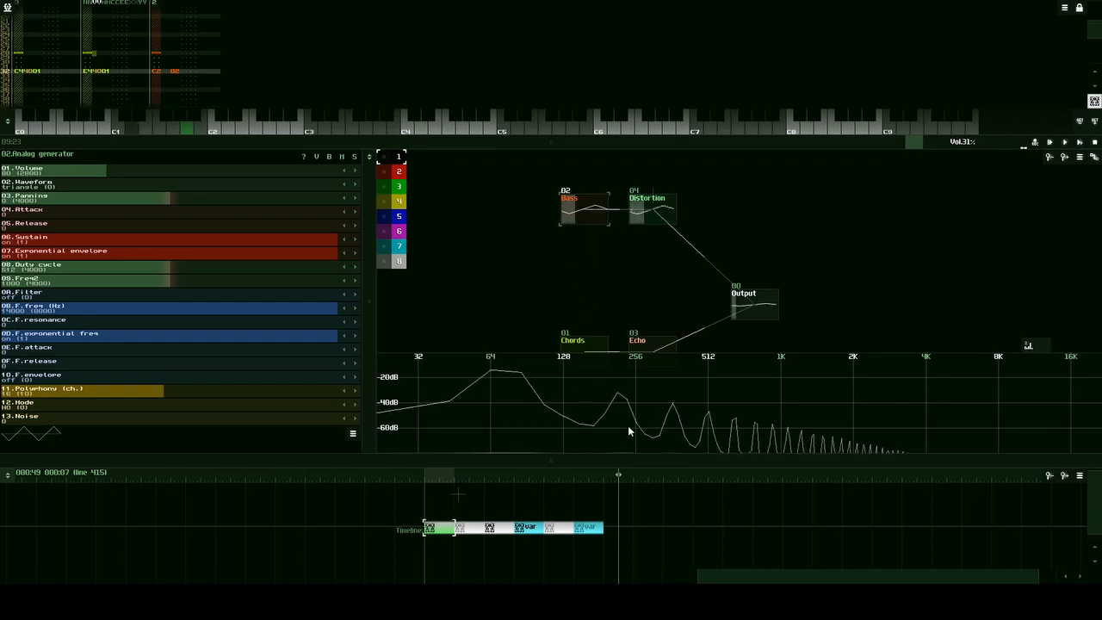
pyautogui.press('v')
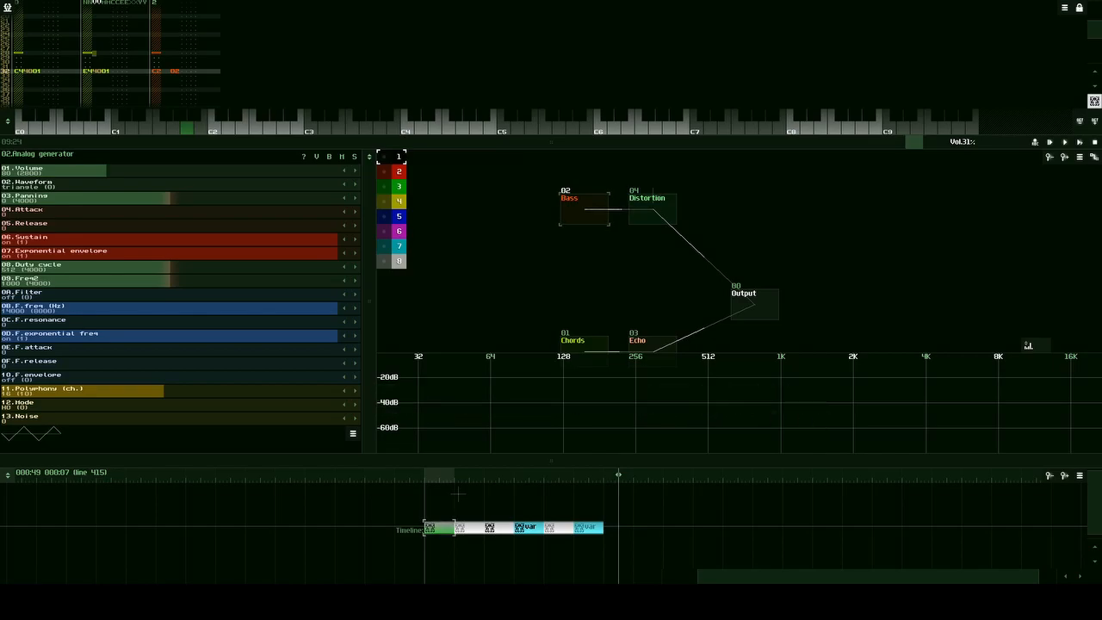
pyautogui.moveTo(1038, 309); pyautogui.dragTo(1051, 367)
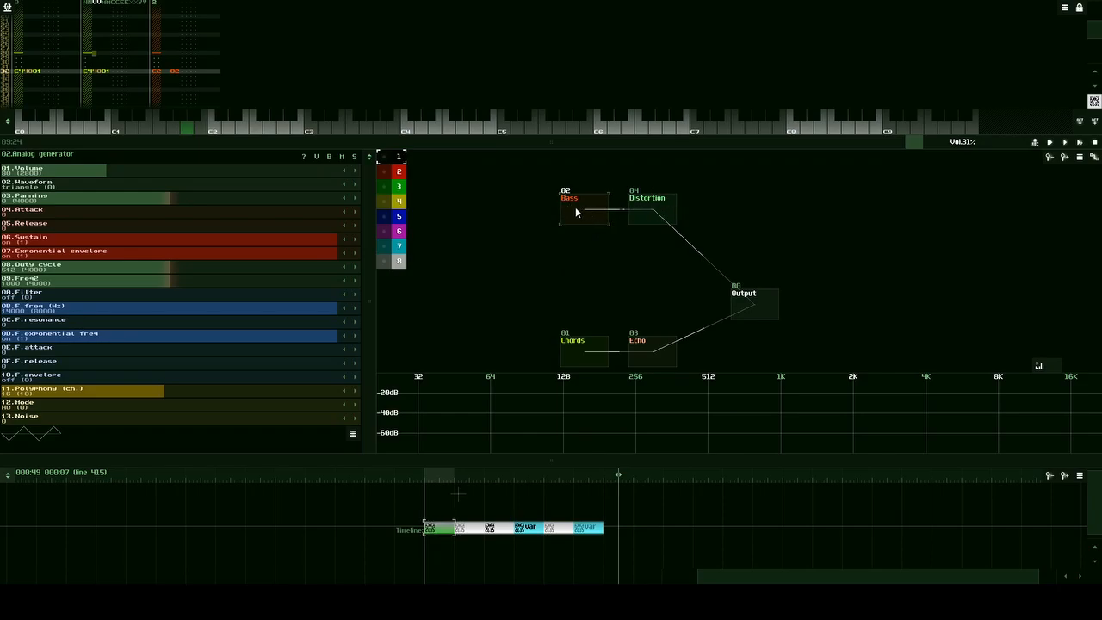
# Play notes through the Bass module and directly on Distortion, comparing their frequency spectra.
pyautogui.click(211, 125)
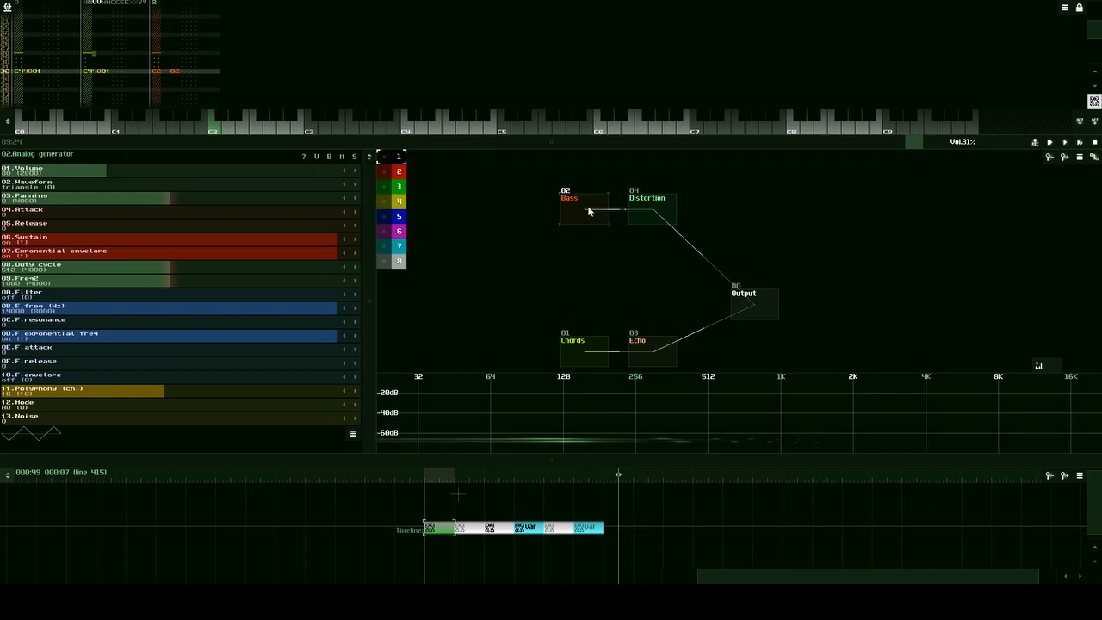
pyautogui.click(647, 200)
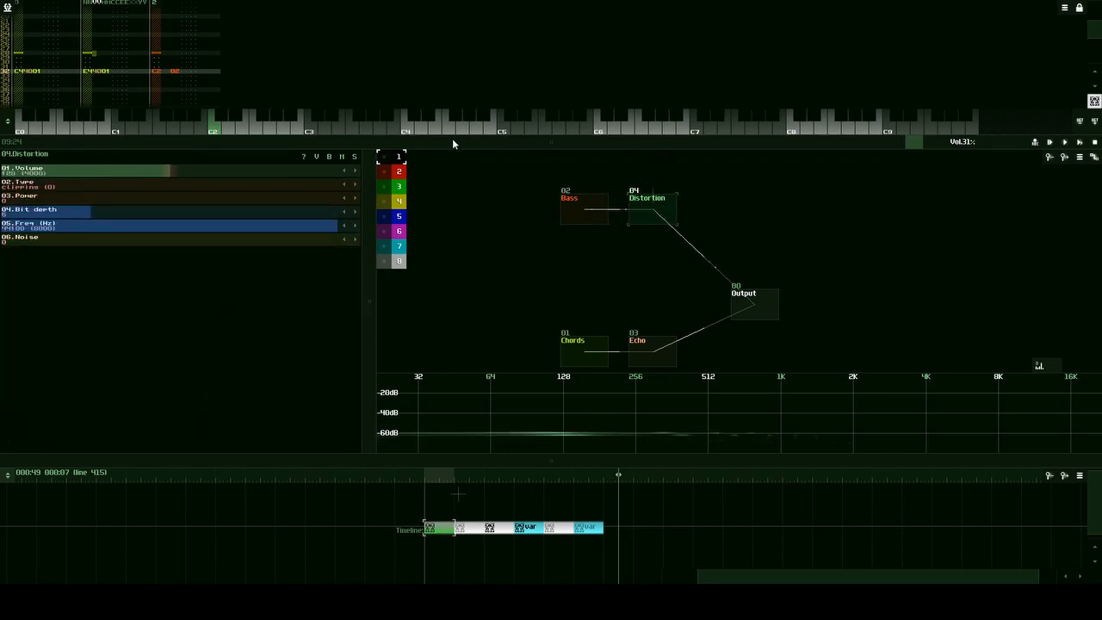
pyautogui.click(281, 126)
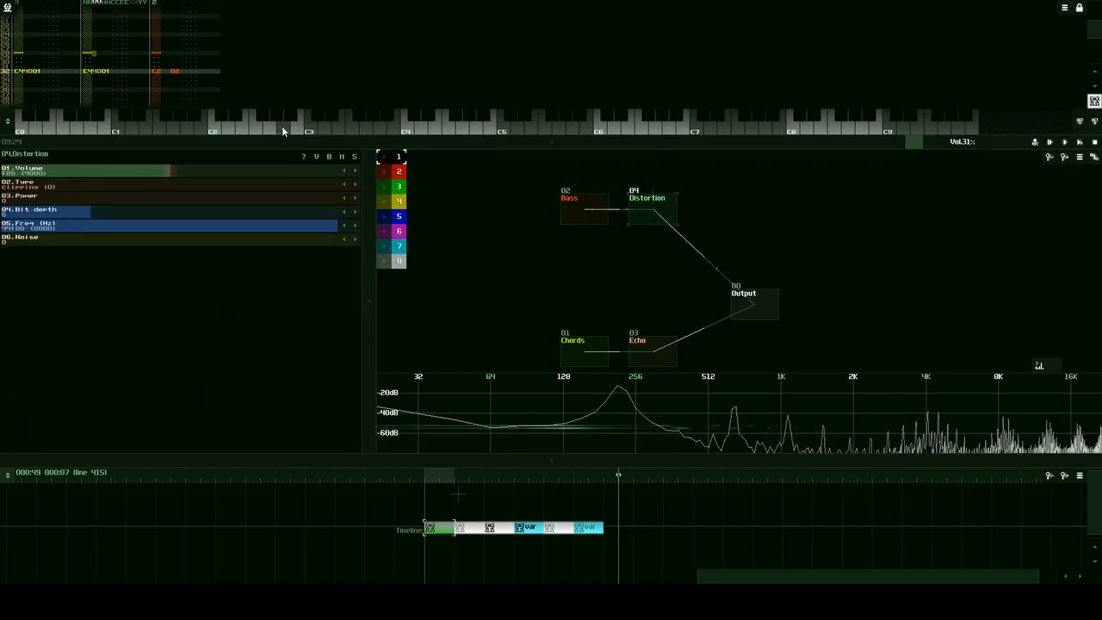
pyautogui.click(255, 124)
pyautogui.click(174, 123)
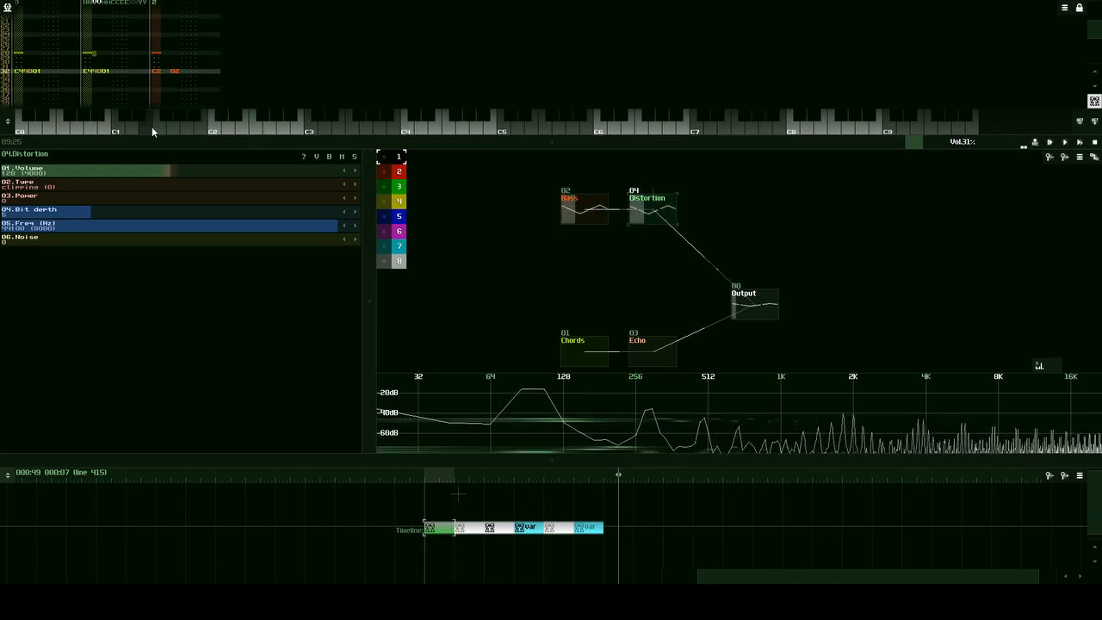
pyautogui.click(152, 127)
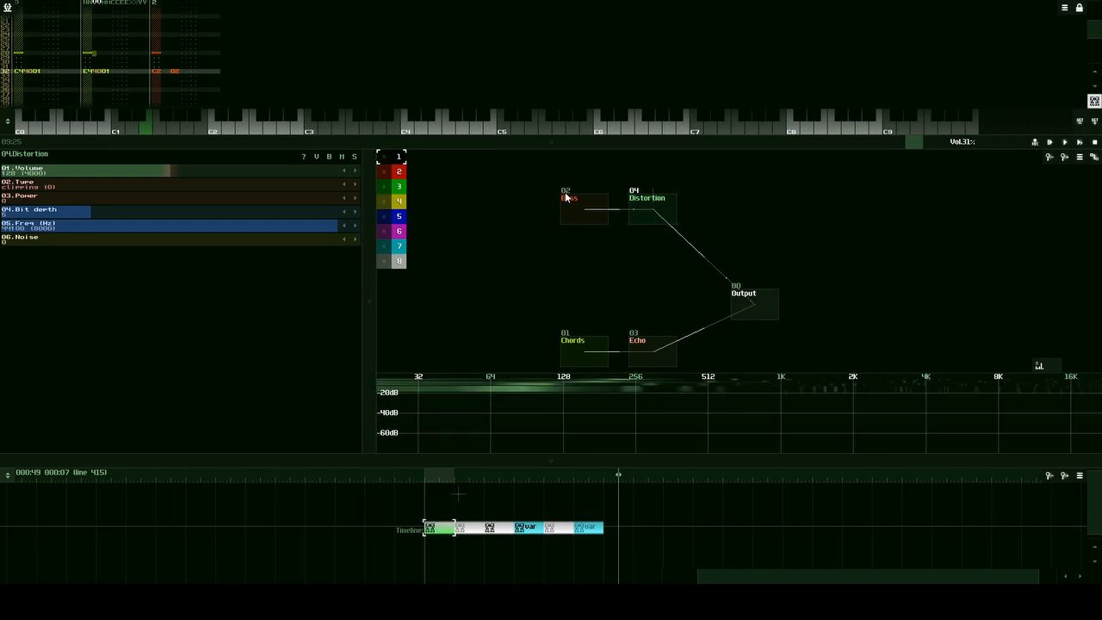
# Move Bass and Distortion back down side by side above Chords and Echo, and review both modules' controllers.
pyautogui.moveTo(576, 207); pyautogui.dragTo(588, 275)
pyautogui.click(651, 211)
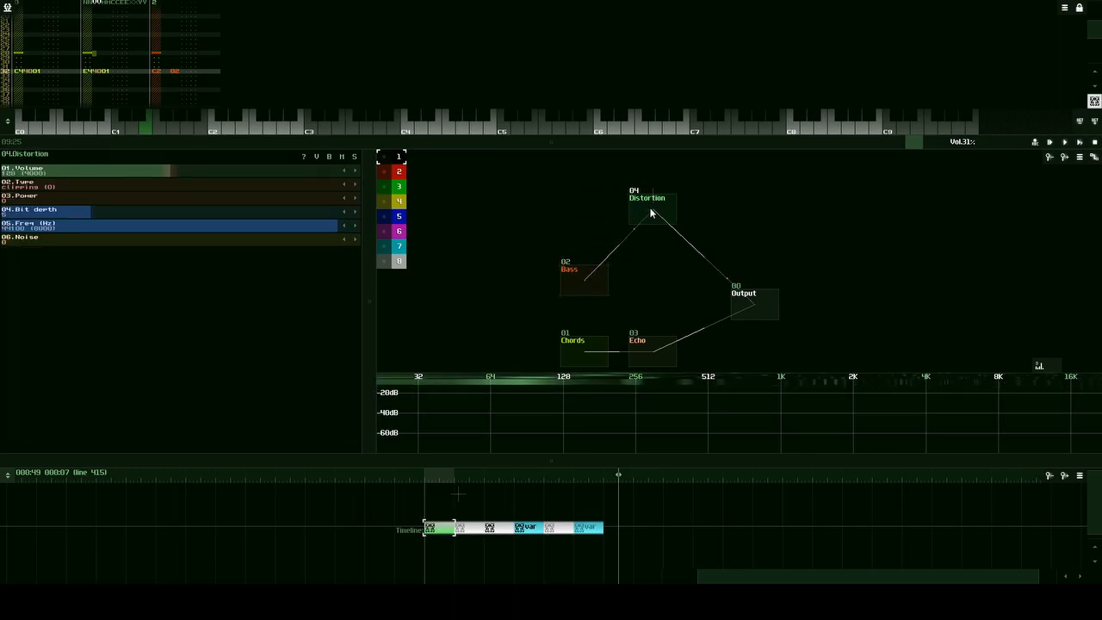
pyautogui.moveTo(650, 211); pyautogui.dragTo(652, 282)
pyautogui.click(596, 276)
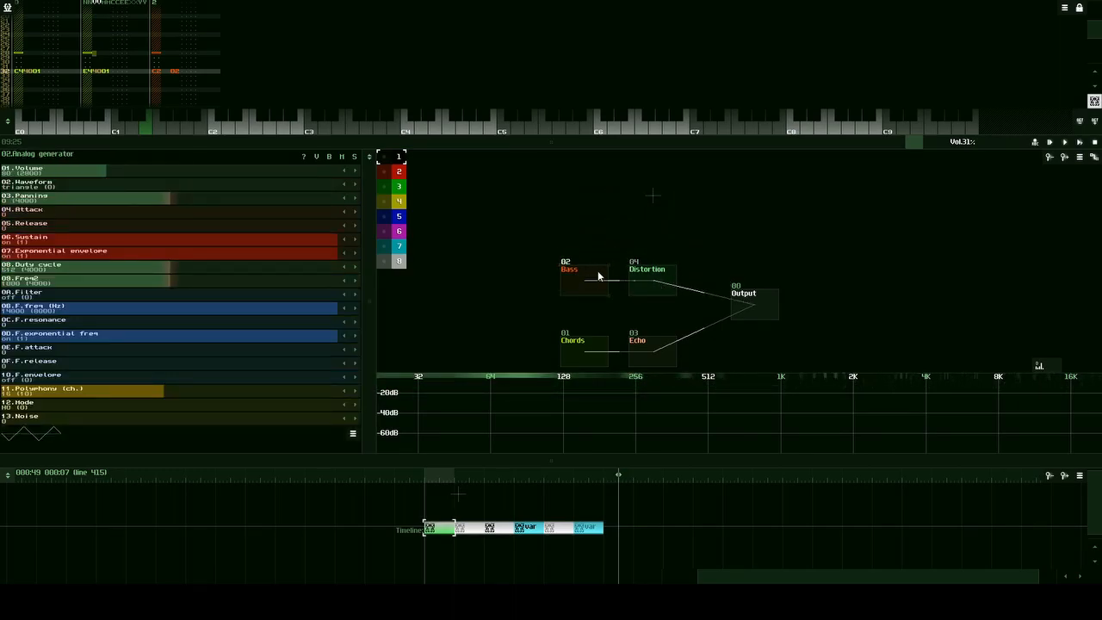
pyautogui.click(646, 284)
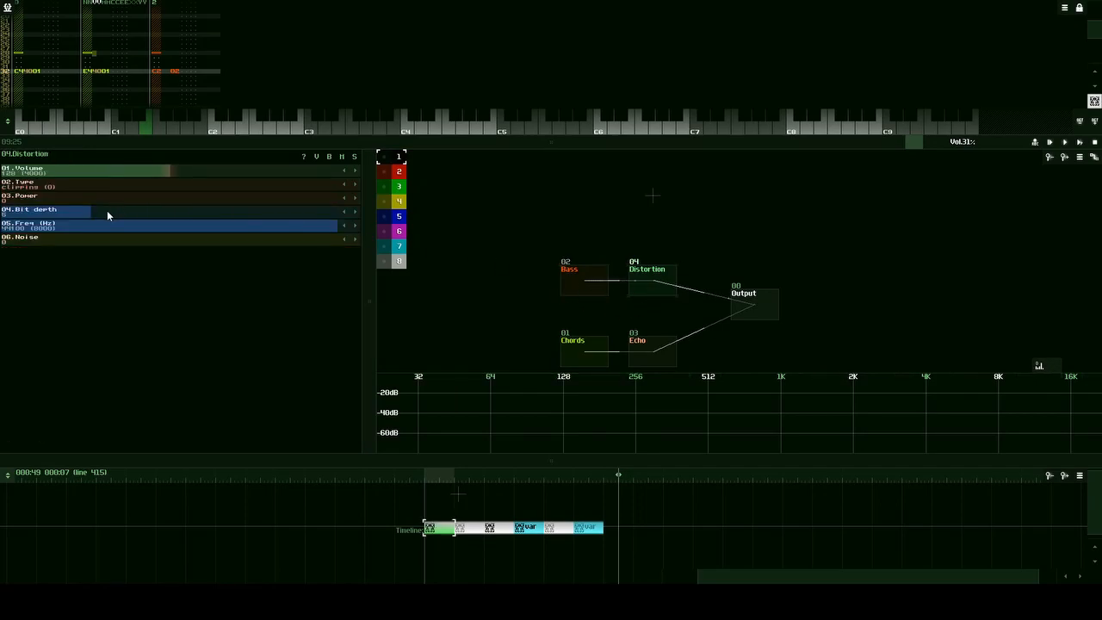
# Set the Bass module's volume to 64, and play low notes to check the sound through Distortion.
pyautogui.click(577, 283)
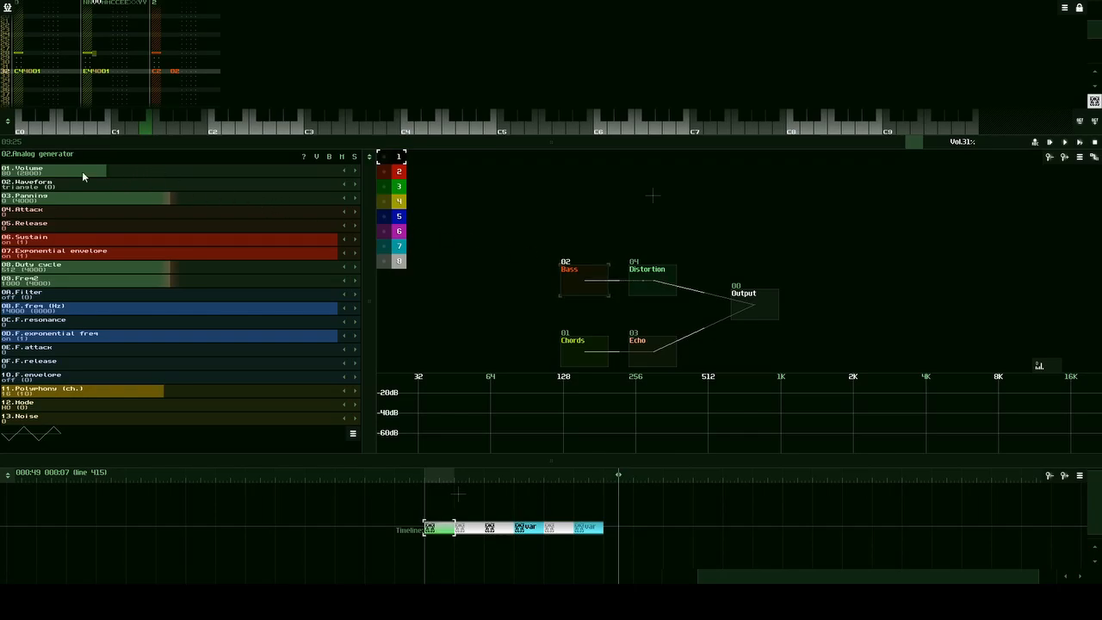
pyautogui.moveTo(129, 175); pyautogui.dragTo(109, 171)
pyautogui.click(217, 129)
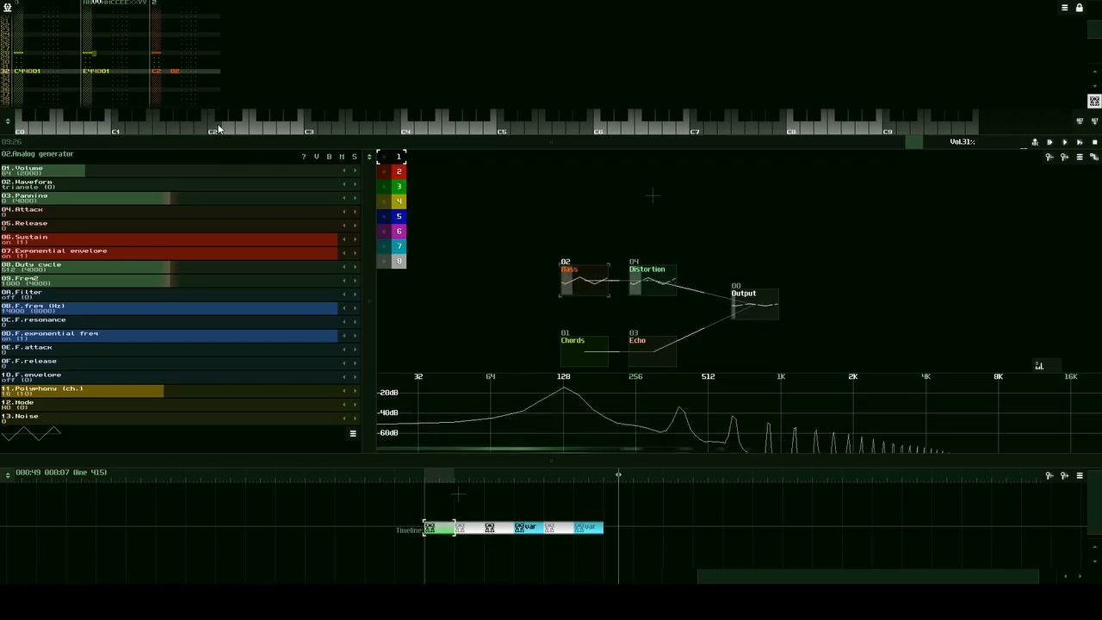
pyautogui.click(191, 124)
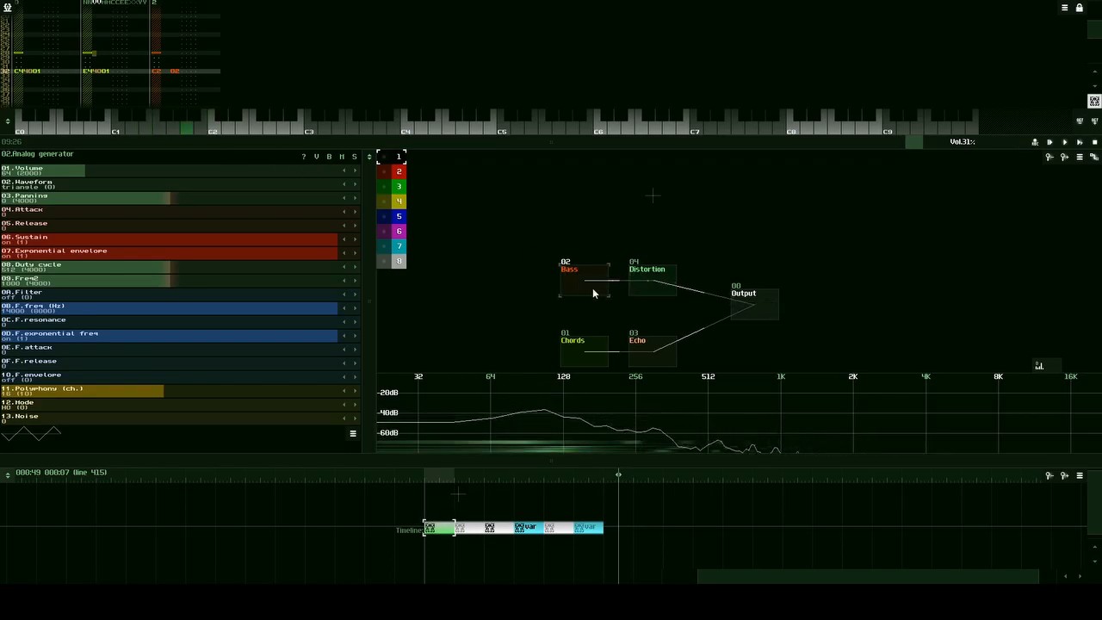
pyautogui.click(631, 294)
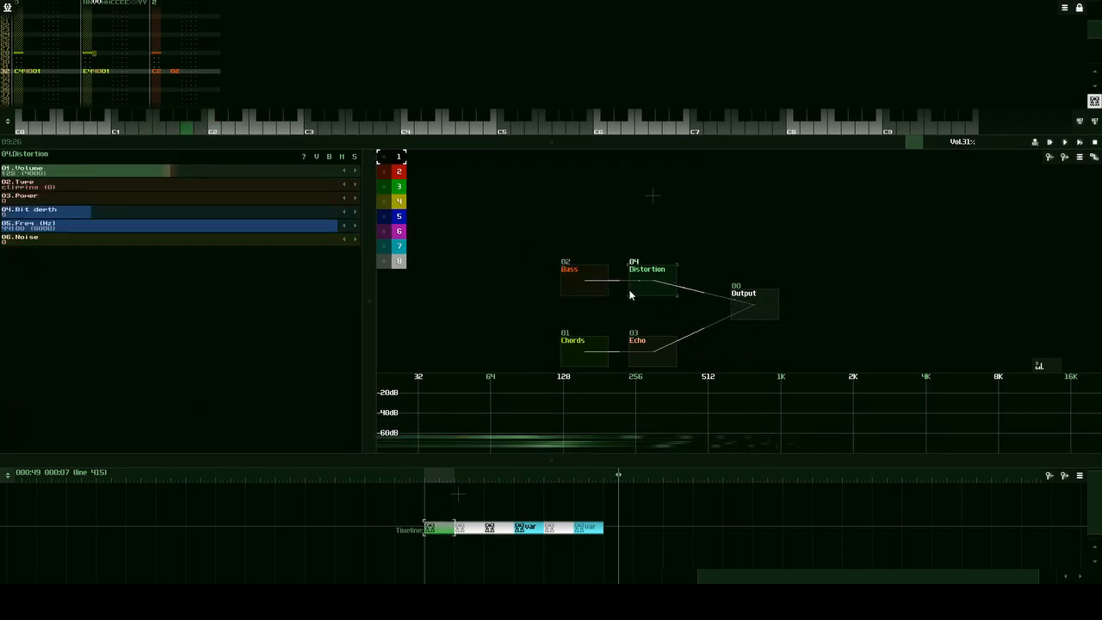
pyautogui.click(189, 128)
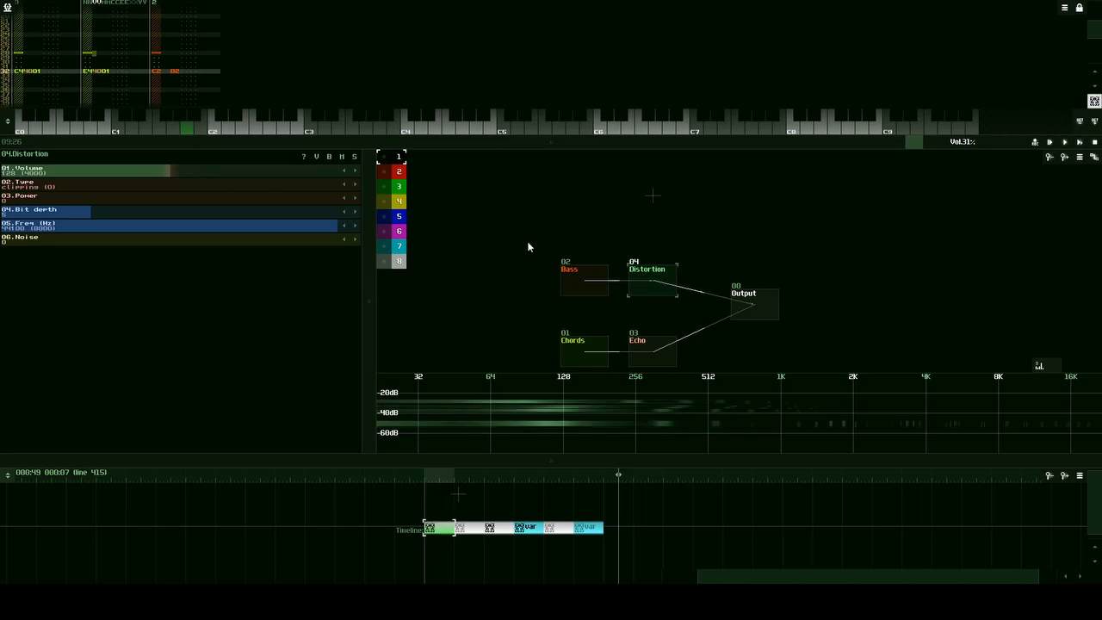
# Try other volume levels on the Distortion module and return it to 128.
pyautogui.click(646, 288)
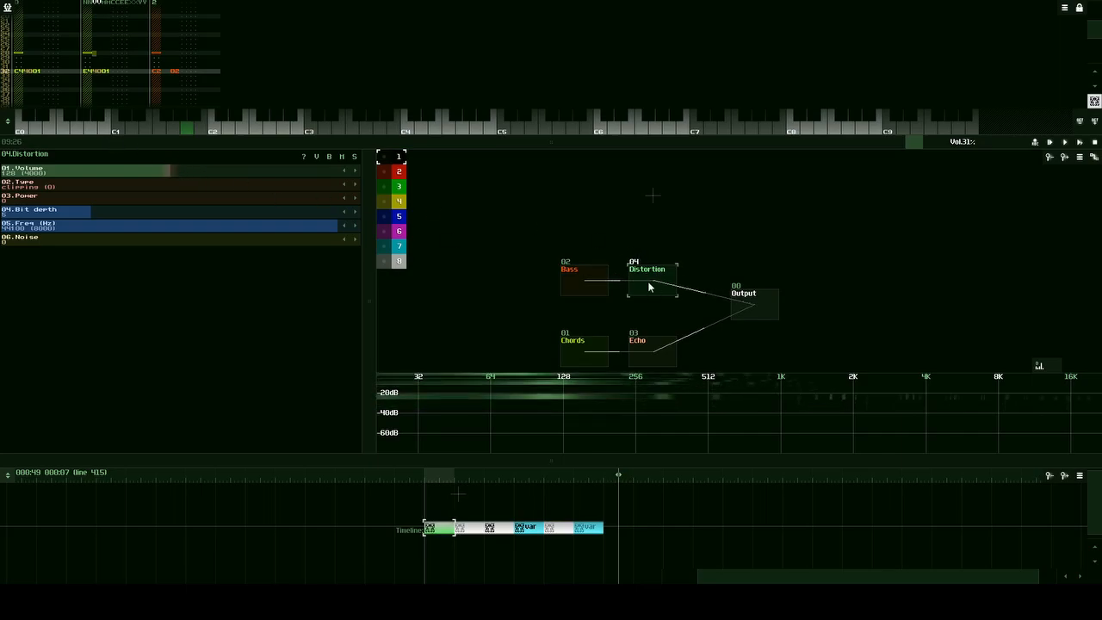
pyautogui.moveTo(208, 170); pyautogui.dragTo(161, 170)
pyautogui.moveTo(244, 173); pyautogui.dragTo(221, 172)
pyautogui.moveTo(215, 174); pyautogui.dragTo(209, 177)
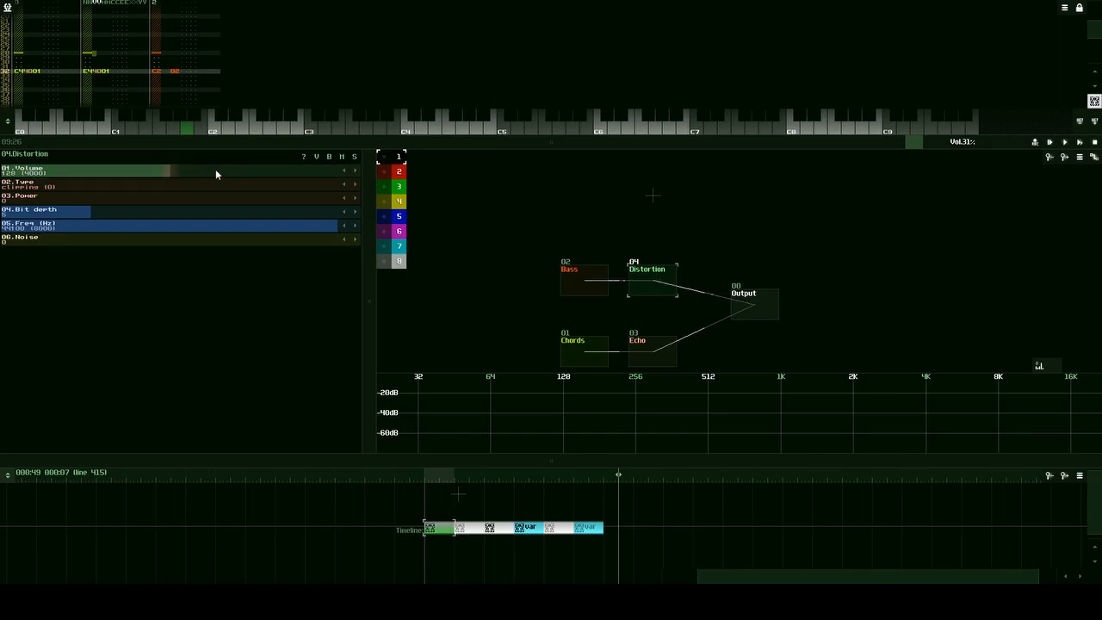
# Collapse the frequency spectrum display and save the song, overwriting SunVox for Programmers part 2.sunvox.
pyautogui.moveTo(1041, 367); pyautogui.dragTo(1026, 445)
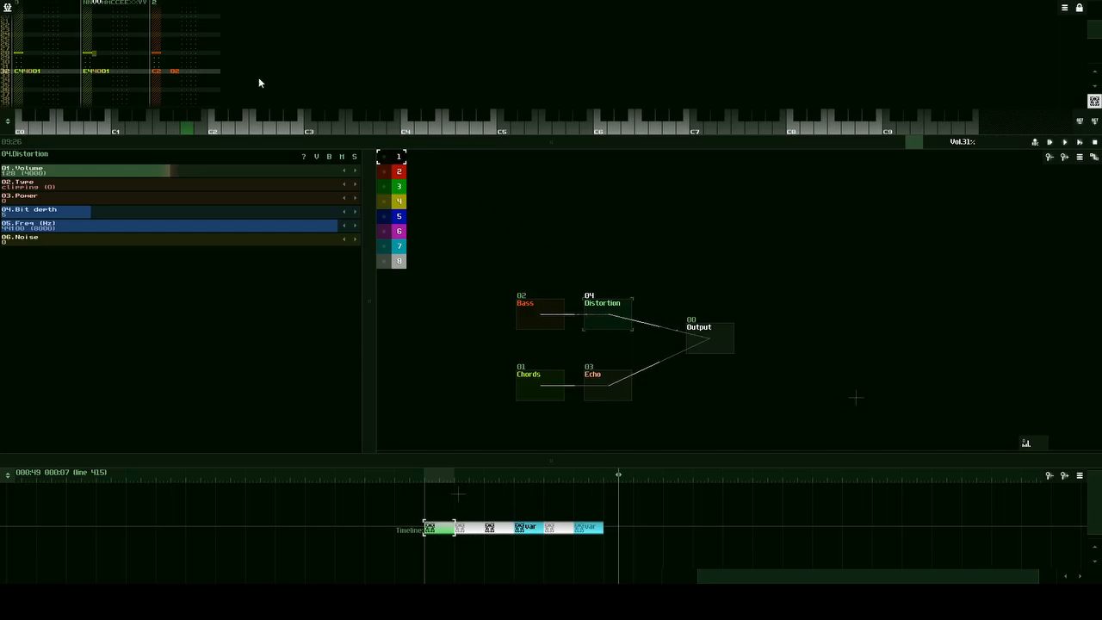
pyautogui.click(6, 9)
pyautogui.click(17, 40)
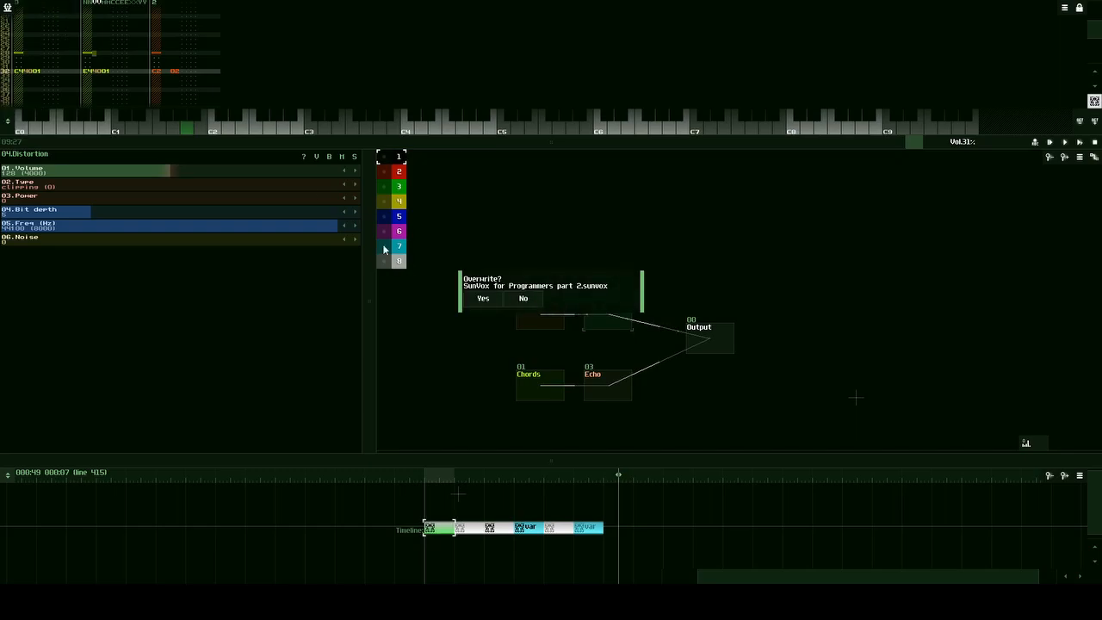
pyautogui.click(482, 301)
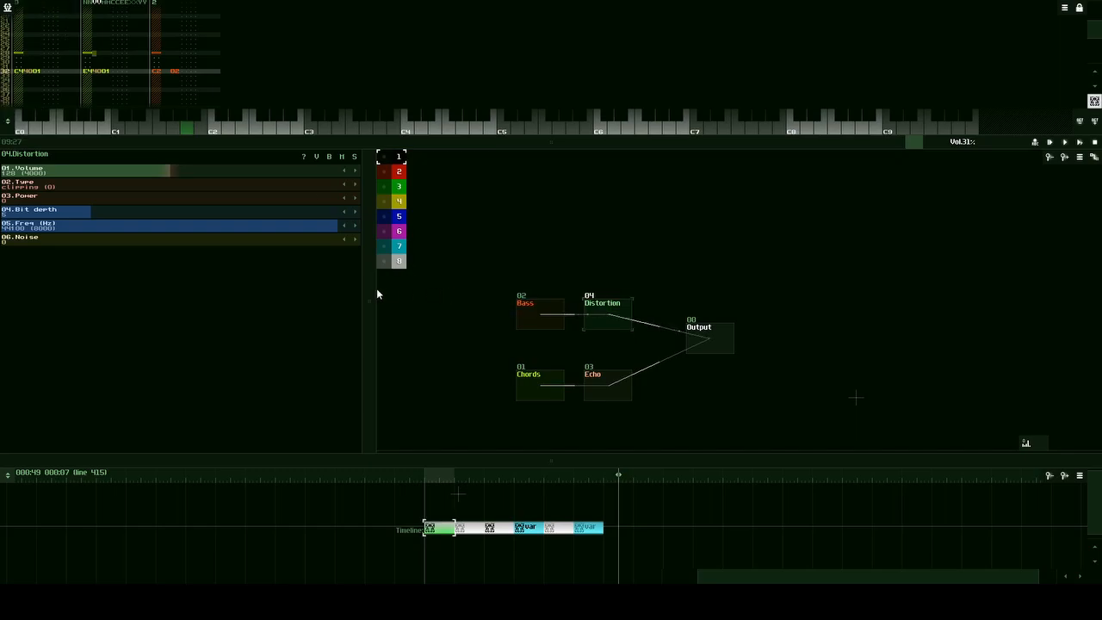